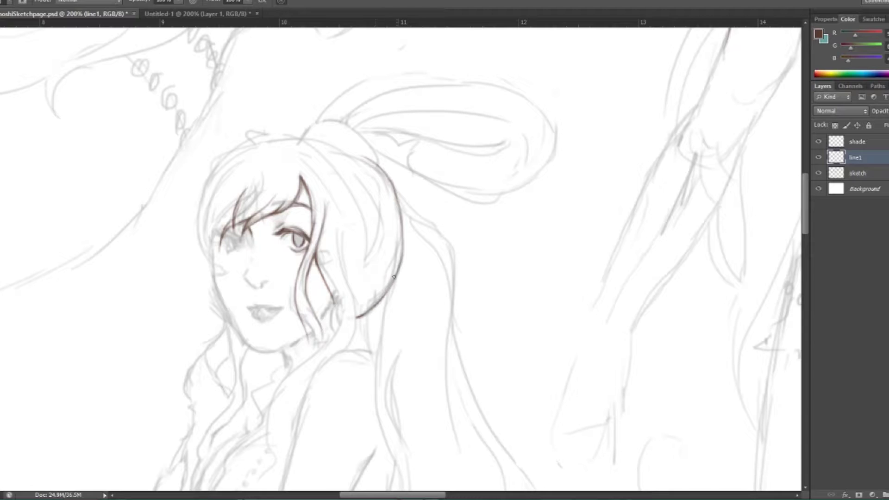
Step: Ink the far eye, nose and lips over the sketch on the line1 layer
{"action": "scroll", "coordinate": [408, 258], "scroll_direction": "left", "scroll_amount": 3}
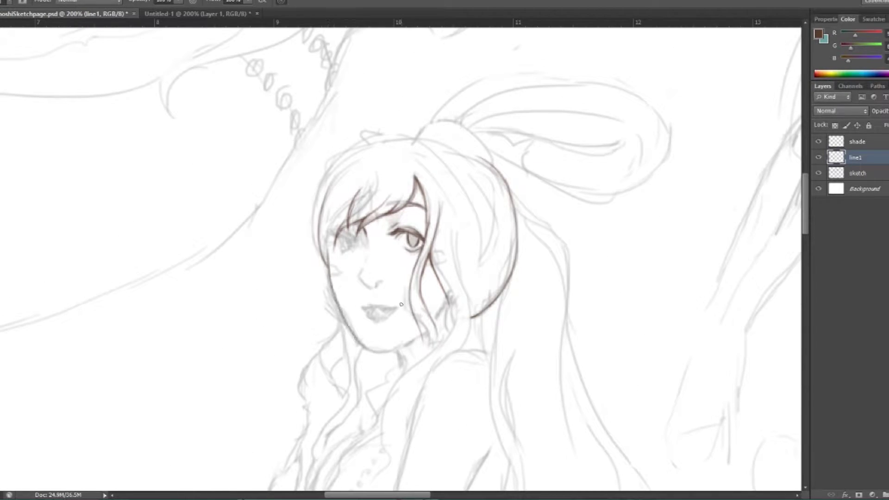
{"action": "left_click_drag", "start_coordinate": [368, 313], "coordinate": [393, 313]}
{"action": "key", "text": "alt+bracketright"}
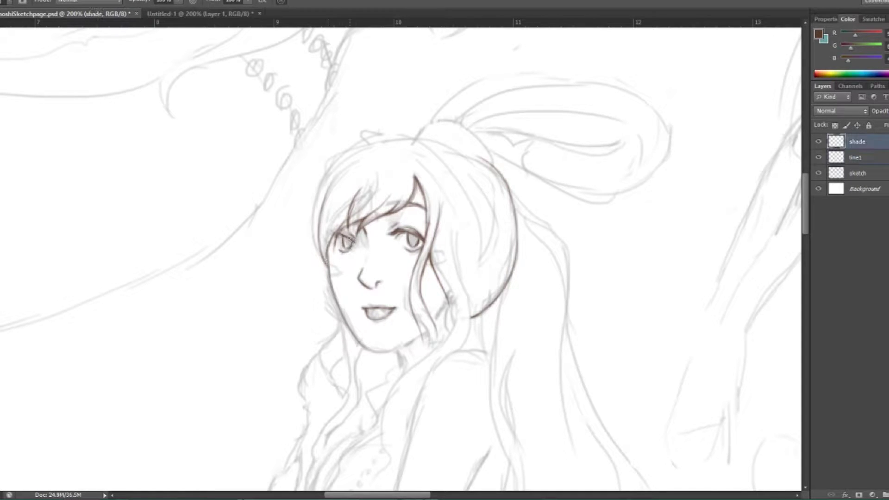
{"action": "scroll", "coordinate": [428, 214], "scroll_direction": "down", "scroll_amount": 2}
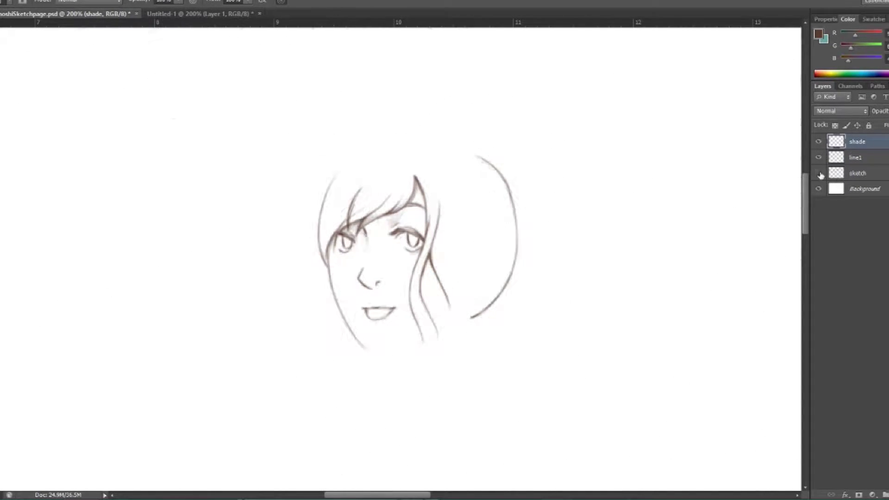
Step: Ink the jaw, the neck and the wavy lock beside the cheek on the line1 layer
{"action": "key", "text": "alt+bracketleft"}
{"action": "key", "text": "alt+bracketright"}
{"action": "key", "text": "alt+bracketleft"}
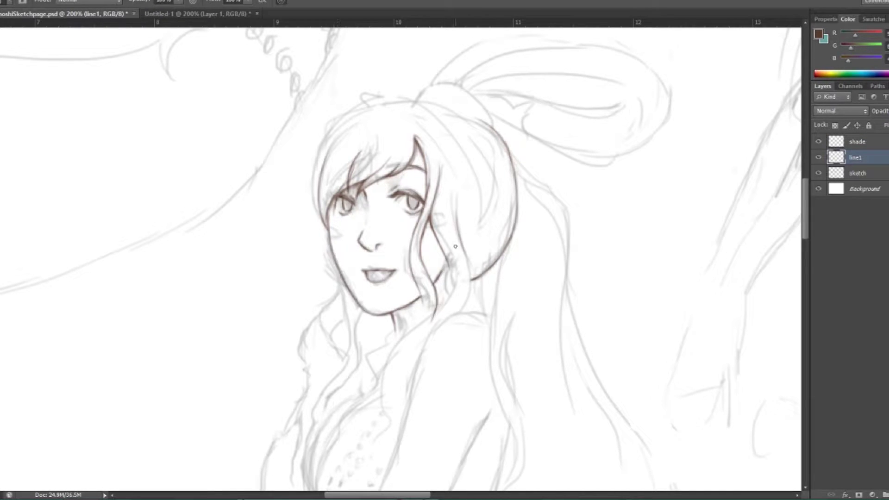
{"action": "left_click_drag", "start_coordinate": [449, 285], "coordinate": [436, 310]}
{"action": "scroll", "coordinate": [466, 261], "scroll_direction": "down", "scroll_amount": 5}
{"action": "key", "text": "alt+bracketright"}
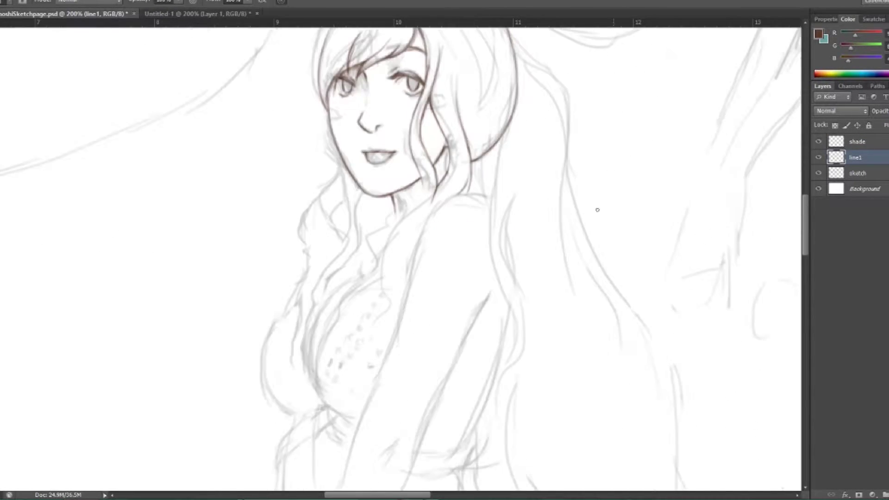
Step: Ink the shoulder, the hair falling behind it and the outer contour of the fringe on line1
{"action": "key", "text": "alt+bracketleft"}
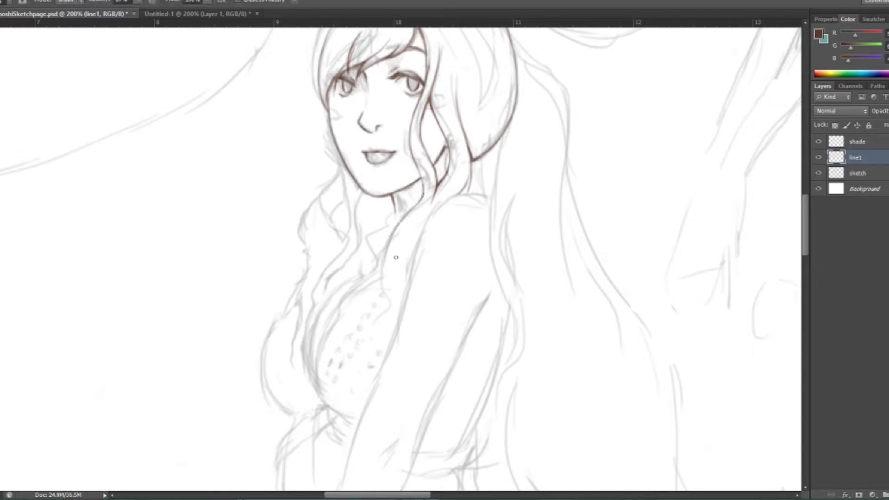
{"action": "left_click_drag", "start_coordinate": [508, 132], "coordinate": [490, 285]}
{"action": "scroll", "coordinate": [491, 284], "scroll_direction": "up", "scroll_amount": 5}
{"action": "left_click_drag", "start_coordinate": [397, 88], "coordinate": [320, 160]}
{"action": "key", "text": "alt+bracketright"}
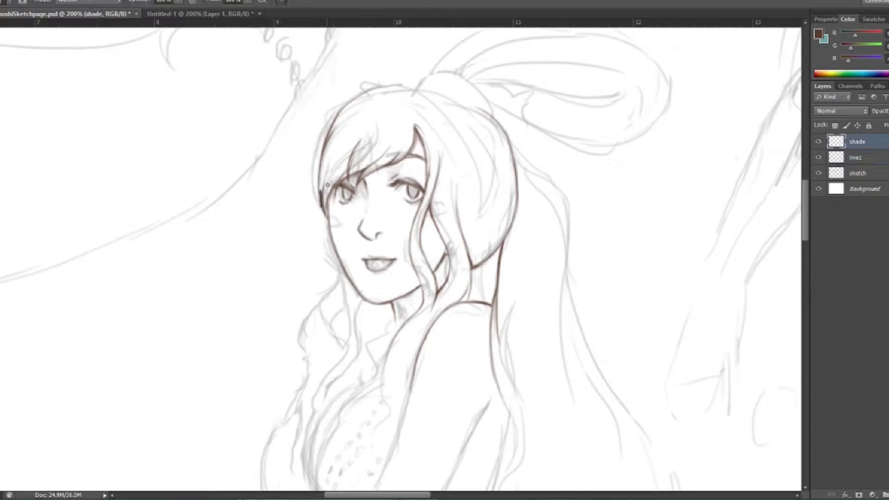
Step: Ink the long lock hanging from the far side of the face toward the chest on line1
{"action": "scroll", "coordinate": [338, 120], "scroll_direction": "down", "scroll_amount": 2}
{"action": "scroll", "coordinate": [338, 120], "scroll_direction": "up", "scroll_amount": 2}
{"action": "scroll", "coordinate": [342, 109], "scroll_direction": "down", "scroll_amount": 5}
{"action": "key", "text": "alt+bracketleft"}
{"action": "mouse_move", "coordinate": [345, 172]}
{"action": "left_mouse_down"}
{"action": "mouse_move", "coordinate": [357, 256]}
{"action": "mouse_move", "coordinate": [348, 228]}
{"action": "mouse_move", "coordinate": [315, 291]}
{"action": "left_mouse_up"}
{"action": "scroll", "coordinate": [448, 120], "scroll_direction": "up", "scroll_amount": 7}
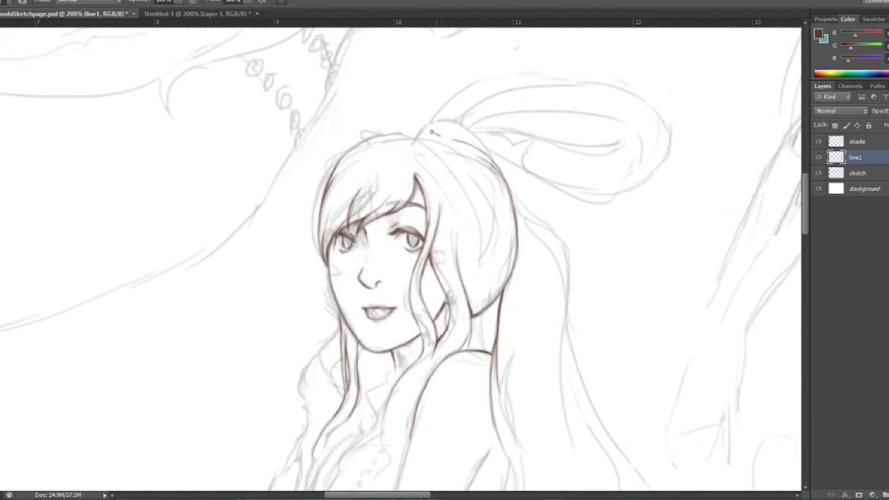
Step: Sketch red construction circles around the head on a temporary layer to check its proportions
{"action": "scroll", "coordinate": [449, 231], "scroll_direction": "down", "scroll_amount": 6}
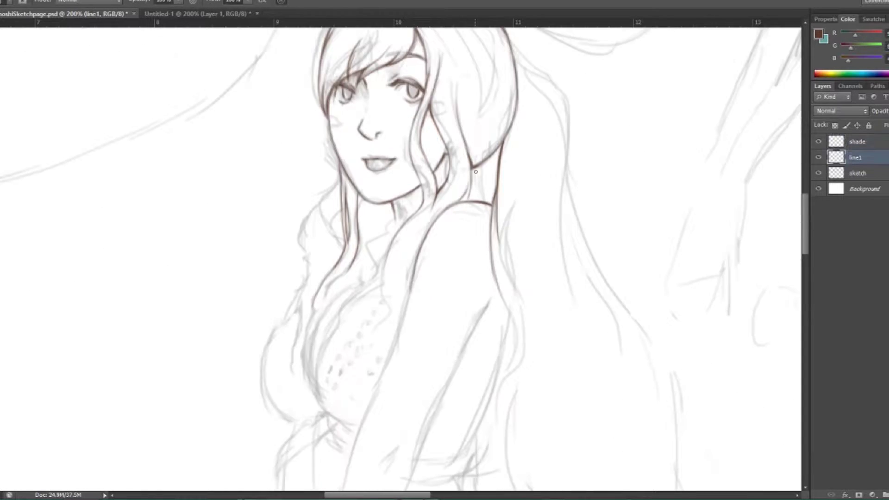
{"action": "key", "text": "ctrl+minus"}
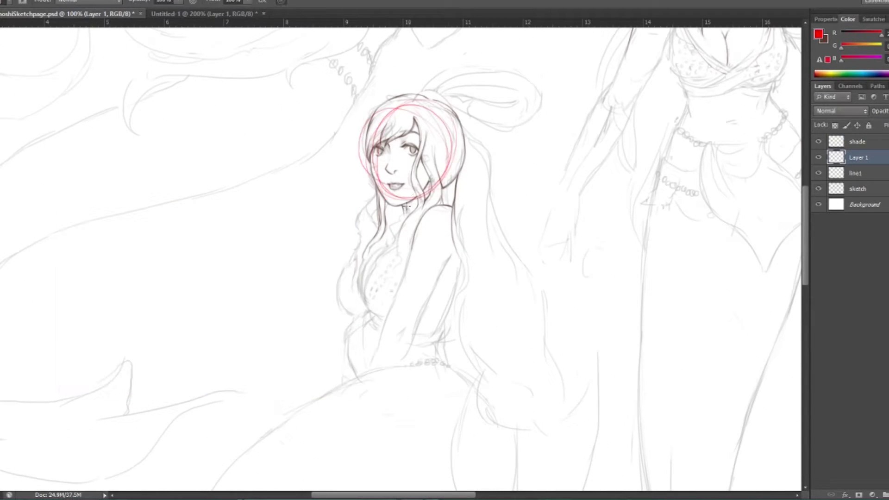
{"action": "mouse_move", "coordinate": [376, 153]}
{"action": "left_mouse_down"}
{"action": "mouse_move", "coordinate": [371, 241]}
{"action": "mouse_move", "coordinate": [416, 296]}
{"action": "mouse_move", "coordinate": [387, 253]}
{"action": "left_mouse_up"}
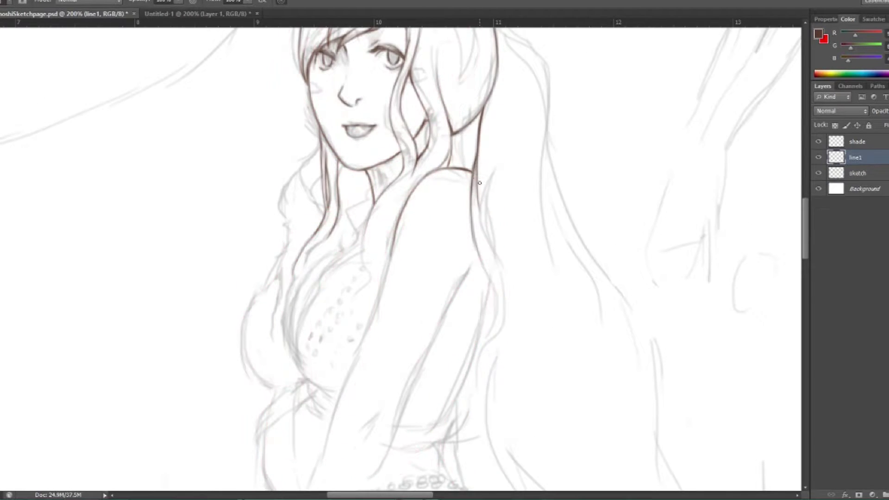
Step: Ink the back contour below the shoulder and redo the wavy hair strands on the far side of the neck
{"action": "left_click_drag", "start_coordinate": [476, 229], "coordinate": [498, 324]}
{"action": "scroll", "coordinate": [320, 113], "scroll_direction": "down", "scroll_amount": 1}
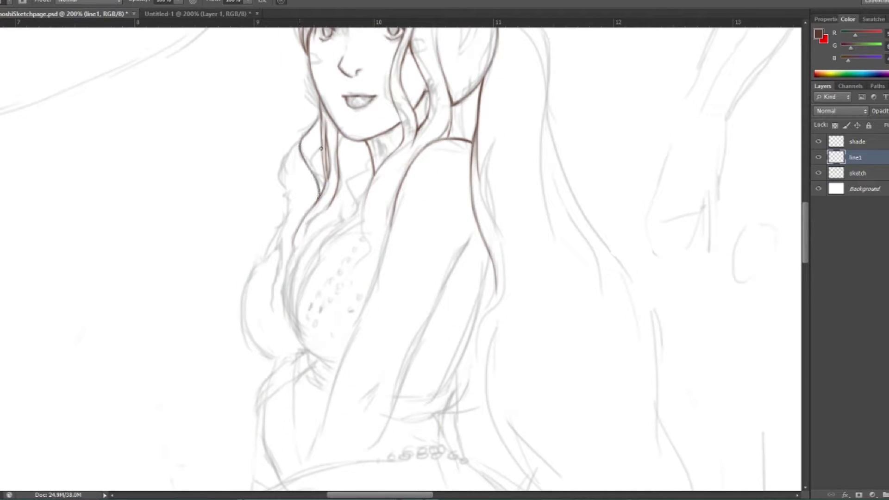
{"action": "key", "text": "ctrl+z"}
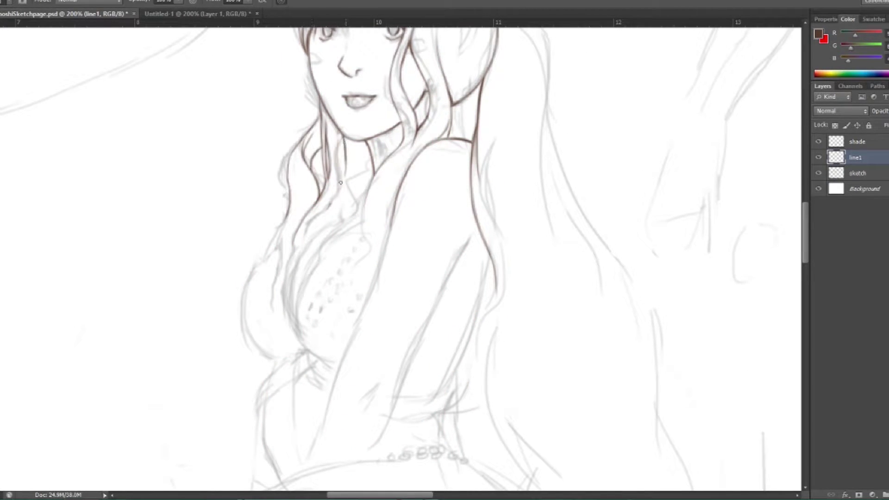
{"action": "key", "text": "ctrl+z"}
{"action": "left_click_drag", "start_coordinate": [324, 116], "coordinate": [331, 159]}
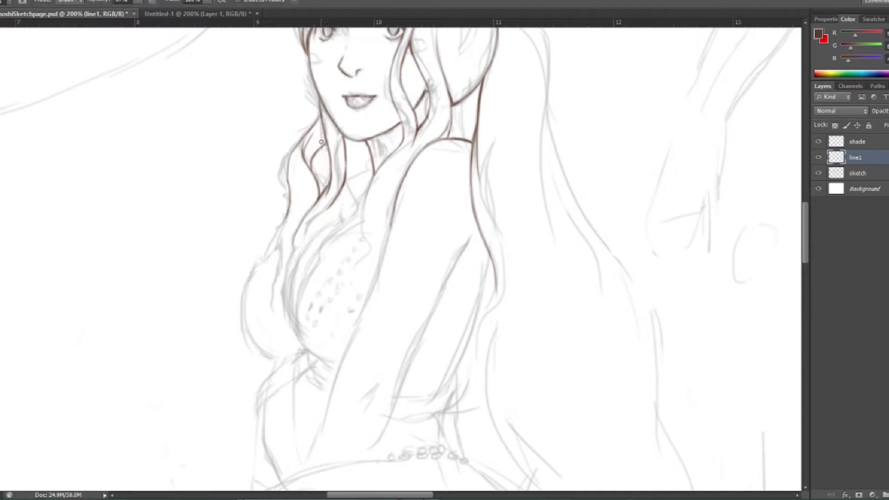
{"action": "key", "text": "alt+bracketright"}
{"action": "key", "text": "alt+bracketleft"}
Step: Ink the lock over the near shoulder, the upper arm outline and the back contour behind the arm
{"action": "left_click_drag", "start_coordinate": [286, 179], "coordinate": [296, 222]}
{"action": "left_click_drag", "start_coordinate": [400, 145], "coordinate": [363, 224]}
{"action": "scroll", "coordinate": [364, 224], "scroll_direction": "down", "scroll_amount": 3}
{"action": "left_click_drag", "start_coordinate": [471, 100], "coordinate": [405, 227]}
{"action": "left_click_drag", "start_coordinate": [394, 74], "coordinate": [354, 193]}
{"action": "scroll", "coordinate": [354, 193], "scroll_direction": "up", "scroll_amount": 2}
{"action": "left_click_drag", "start_coordinate": [493, 206], "coordinate": [440, 336]}
Step: Ink the wavy locks falling over the chest and the outer contour of the far bust
{"action": "left_click_drag", "start_coordinate": [285, 172], "coordinate": [273, 259]}
{"action": "mouse_move", "coordinate": [327, 155]}
{"action": "left_mouse_down"}
{"action": "mouse_move", "coordinate": [282, 268]}
{"action": "mouse_move", "coordinate": [286, 295]}
{"action": "left_mouse_up"}
{"action": "key", "text": "e"}
{"action": "key", "text": "b"}
{"action": "left_click_drag", "start_coordinate": [249, 226], "coordinate": [280, 310]}
{"action": "scroll", "coordinate": [267, 278], "scroll_direction": "up", "scroll_amount": 2}
{"action": "key", "text": "alt+bracketright"}
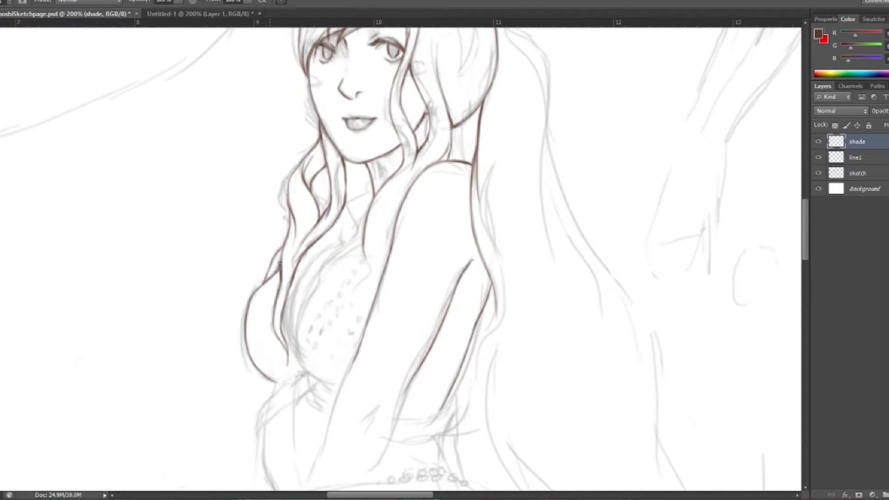
Step: Ink the crown of the head and the hair band at the ponytail's base on line1
{"action": "scroll", "coordinate": [465, 141], "scroll_direction": "up", "scroll_amount": 5}
{"action": "key", "text": "alt+bracketleft"}
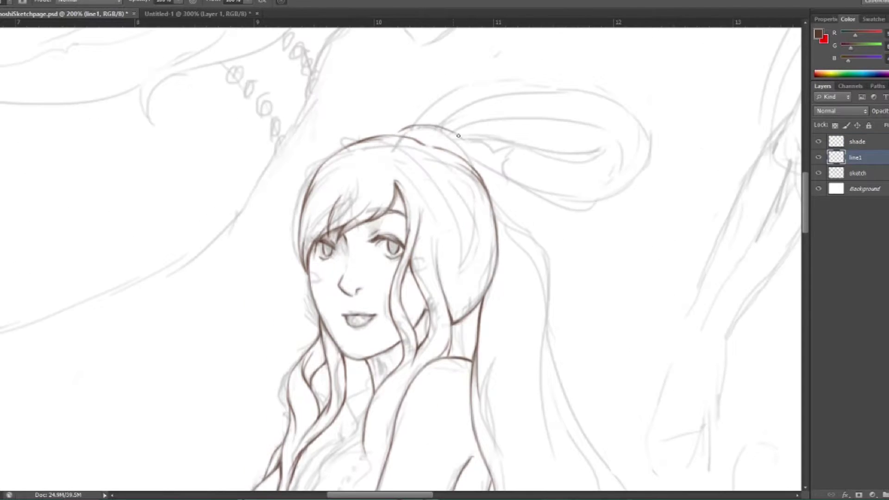
{"action": "mouse_move", "coordinate": [413, 124]}
{"action": "left_mouse_down"}
{"action": "mouse_move", "coordinate": [422, 111]}
{"action": "mouse_move", "coordinate": [479, 151]}
{"action": "mouse_move", "coordinate": [400, 137]}
{"action": "mouse_move", "coordinate": [426, 129]}
{"action": "left_mouse_up"}
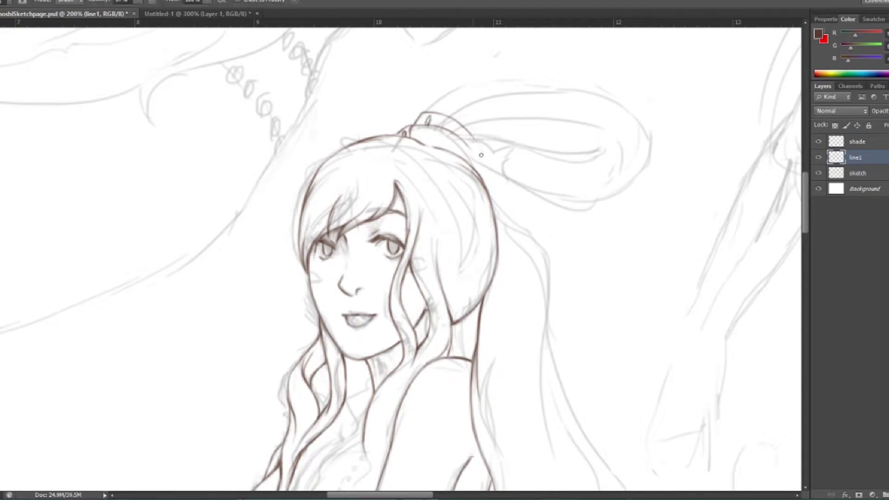
Step: Ink the near bust contour and the ruffled neckline edge, erasing stray marks along the trim
{"action": "scroll", "coordinate": [305, 152], "scroll_direction": "down", "scroll_amount": 9}
{"action": "key", "text": "b"}
{"action": "left_click_drag", "start_coordinate": [297, 147], "coordinate": [309, 216]}
{"action": "scroll", "coordinate": [293, 163], "scroll_direction": "up", "scroll_amount": 4}
{"action": "left_click_drag", "start_coordinate": [356, 243], "coordinate": [308, 301]}
{"action": "mouse_move", "coordinate": [366, 217]}
{"action": "left_mouse_down"}
{"action": "mouse_move", "coordinate": [310, 292]}
{"action": "mouse_move", "coordinate": [299, 357]}
{"action": "left_mouse_up"}
{"action": "key", "text": "e"}
{"action": "mouse_move", "coordinate": [315, 280]}
{"action": "left_mouse_down"}
{"action": "mouse_move", "coordinate": [301, 304]}
{"action": "mouse_move", "coordinate": [335, 265]}
{"action": "left_mouse_up"}
{"action": "key", "text": "b"}
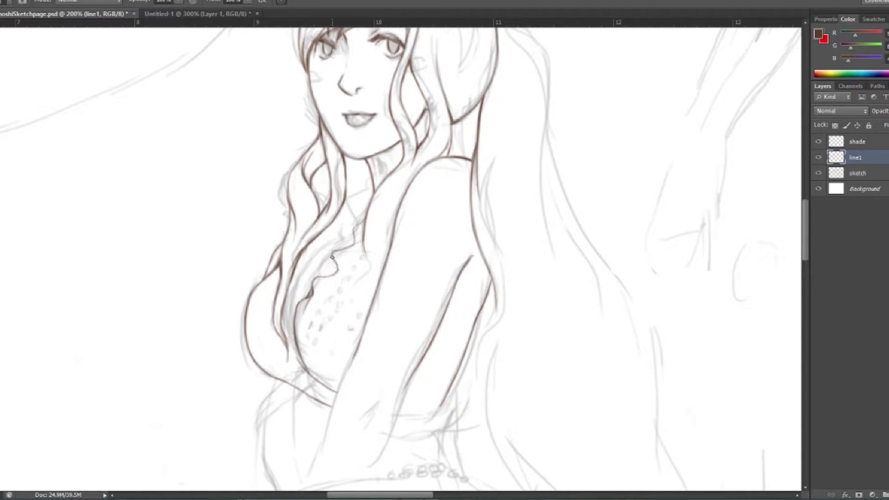
Step: Add folds to the neckline ruffle and ink the wavy strands hanging in front of the near shoulder
{"action": "mouse_move", "coordinate": [355, 233]}
{"action": "left_mouse_down"}
{"action": "mouse_move", "coordinate": [347, 252]}
{"action": "mouse_move", "coordinate": [366, 247]}
{"action": "mouse_move", "coordinate": [337, 275]}
{"action": "left_mouse_up"}
{"action": "left_click_drag", "start_coordinate": [403, 196], "coordinate": [384, 242]}
{"action": "left_click_drag", "start_coordinate": [393, 212], "coordinate": [380, 273]}
{"action": "left_click_drag", "start_coordinate": [370, 234], "coordinate": [365, 277]}
{"action": "key", "text": "alt+bracketright"}
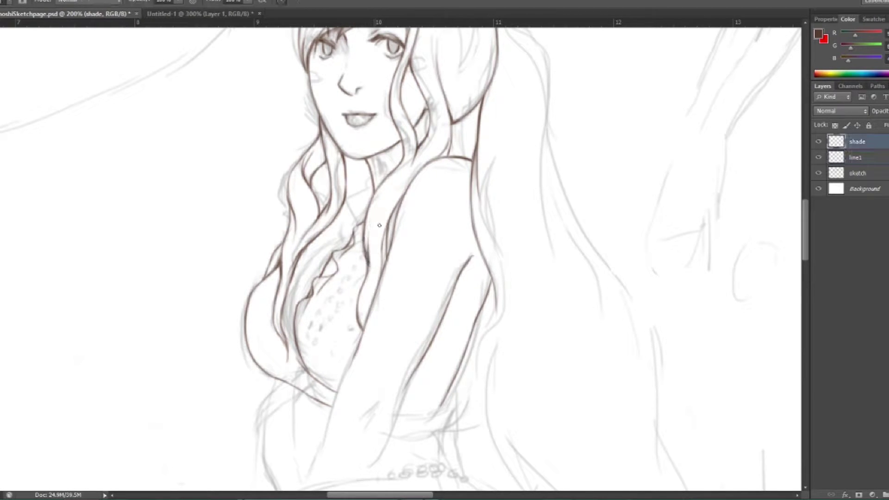
{"action": "key", "text": "alt+bracketleft"}
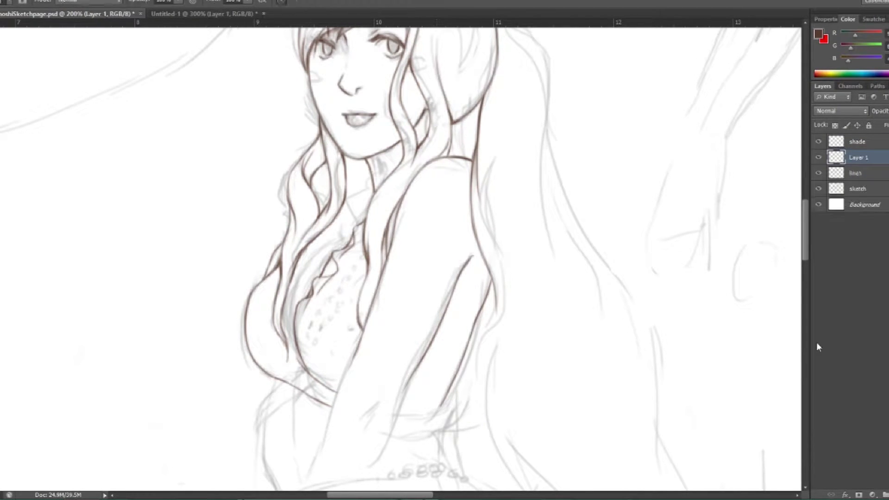
Step: Ink the far side of the waist, the band under the bust and the near hip contour
{"action": "scroll", "coordinate": [291, 251], "scroll_direction": "down", "scroll_amount": 3}
{"action": "left_click_drag", "start_coordinate": [276, 244], "coordinate": [266, 322]}
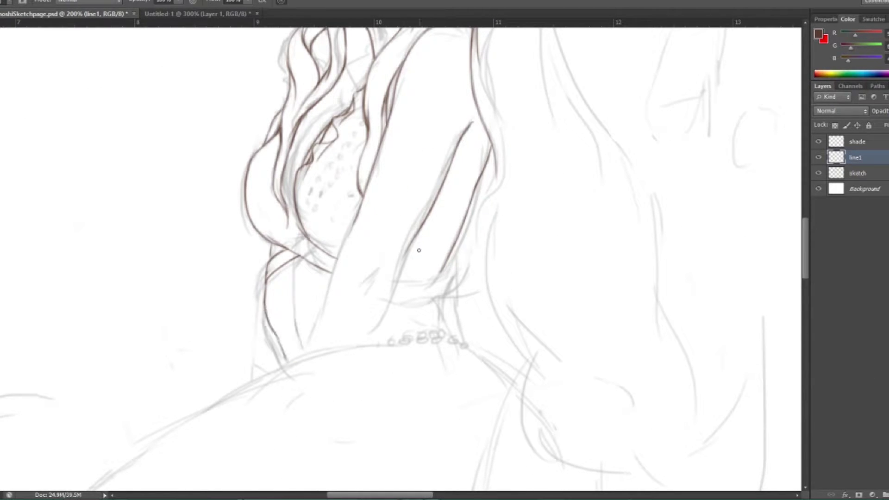
{"action": "left_click_drag", "start_coordinate": [437, 292], "coordinate": [482, 359]}
{"action": "scroll", "coordinate": [330, 356], "scroll_direction": "up", "scroll_amount": 2}
{"action": "key", "text": "alt+bracketright"}
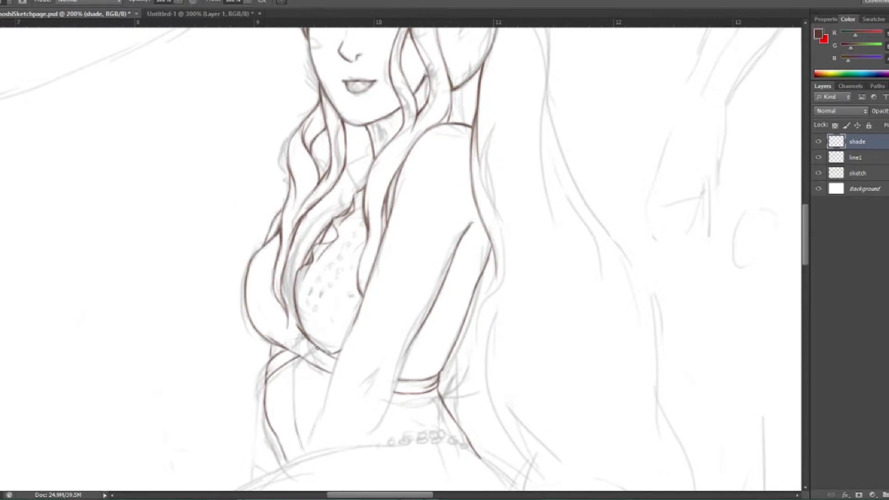
Step: Ink the long outer hair strand falling from the back of the head on line1
{"action": "scroll", "coordinate": [510, 171], "scroll_direction": "up", "scroll_amount": 4}
{"action": "mouse_move", "coordinate": [483, 139]}
{"action": "left_mouse_down"}
{"action": "mouse_move", "coordinate": [540, 211]}
{"action": "mouse_move", "coordinate": [540, 378]}
{"action": "left_mouse_up"}
{"action": "key", "text": "alt+bracketleft"}
{"action": "scroll", "coordinate": [539, 370], "scroll_direction": "down", "scroll_amount": 5}
{"action": "key", "text": "alt+bracketright"}
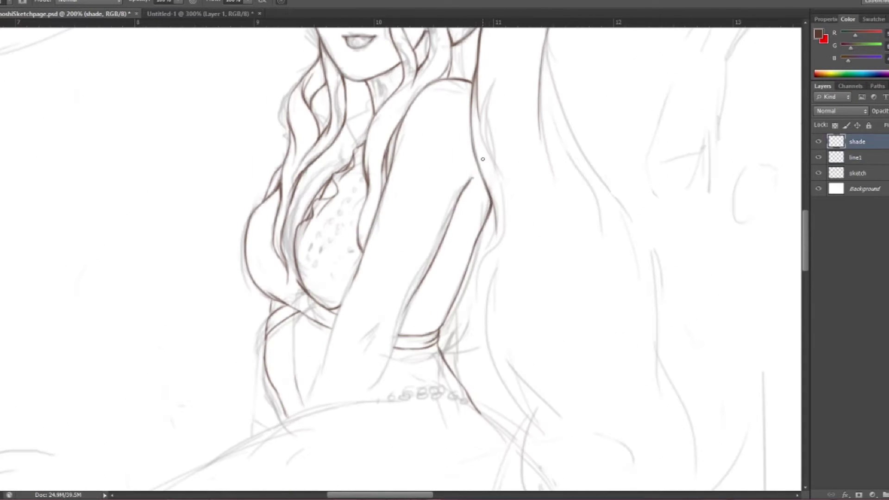
Step: Add a new empty layer above line1
{"action": "key", "text": "ctrl+minus"}
{"action": "key", "text": "alt+bracketleft"}
{"action": "key", "text": "ctrl+shift+alt+n"}
{"action": "key", "text": "ctrl+minus"}
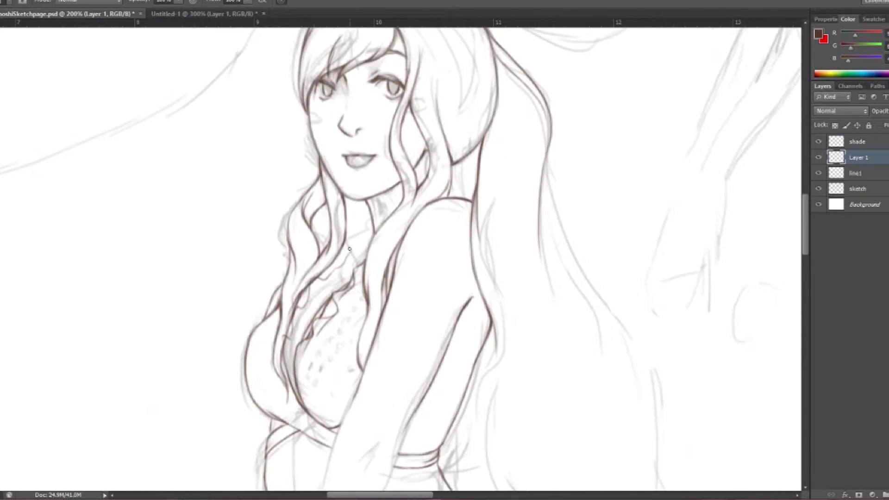
Step: Rework the inner edge of the top on line1 and erase the small ruffle strokes along the neckline
{"action": "scroll", "coordinate": [226, 204], "scroll_direction": "up", "scroll_amount": 2}
{"action": "key", "text": "alt+bracketleft"}
{"action": "left_click_drag", "start_coordinate": [262, 296], "coordinate": [271, 340]}
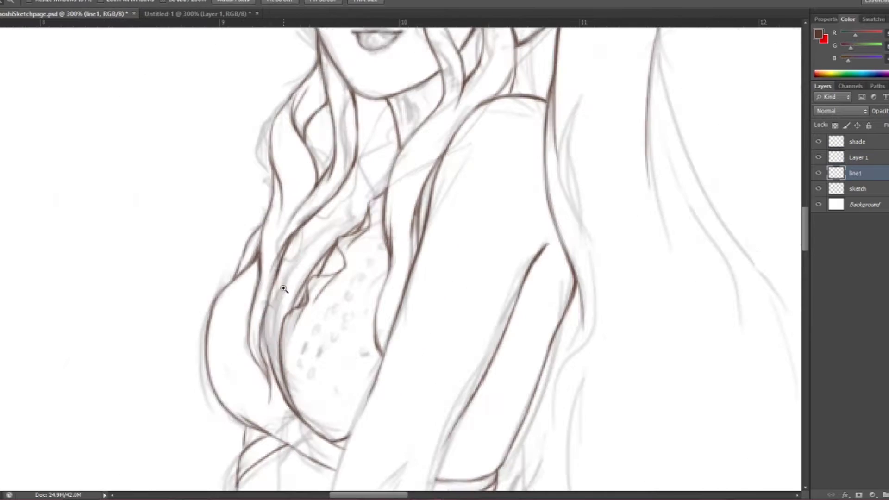
{"action": "mouse_move", "coordinate": [299, 256]}
{"action": "left_mouse_down"}
{"action": "mouse_move", "coordinate": [281, 261]}
{"action": "mouse_move", "coordinate": [298, 256]}
{"action": "mouse_move", "coordinate": [302, 223]}
{"action": "mouse_move", "coordinate": [342, 199]}
{"action": "mouse_move", "coordinate": [308, 210]}
{"action": "mouse_move", "coordinate": [301, 359]}
{"action": "left_mouse_up"}
{"action": "key", "text": "e"}
{"action": "mouse_move", "coordinate": [352, 199]}
{"action": "left_mouse_down"}
{"action": "mouse_move", "coordinate": [285, 293]}
{"action": "mouse_move", "coordinate": [278, 342]}
{"action": "left_mouse_up"}
Step: Add another new layer and sketch red guide strokes for the neckline trim over the bust
{"action": "key", "text": "ctrl+shift+alt+n"}
{"action": "key", "text": "x"}
{"action": "key", "text": "b"}
{"action": "scroll", "coordinate": [335, 294], "scroll_direction": "down", "scroll_amount": 2}
{"action": "left_click_drag", "start_coordinate": [388, 63], "coordinate": [268, 283]}
{"action": "left_click_drag", "start_coordinate": [380, 149], "coordinate": [281, 299]}
Step: Sketch red guides for the ponytail loop and the flowing ribbon sweeping out behind the shoulder
{"action": "key", "text": "ctrl+1"}
{"action": "left_click_drag", "start_coordinate": [245, 242], "coordinate": [413, 135]}
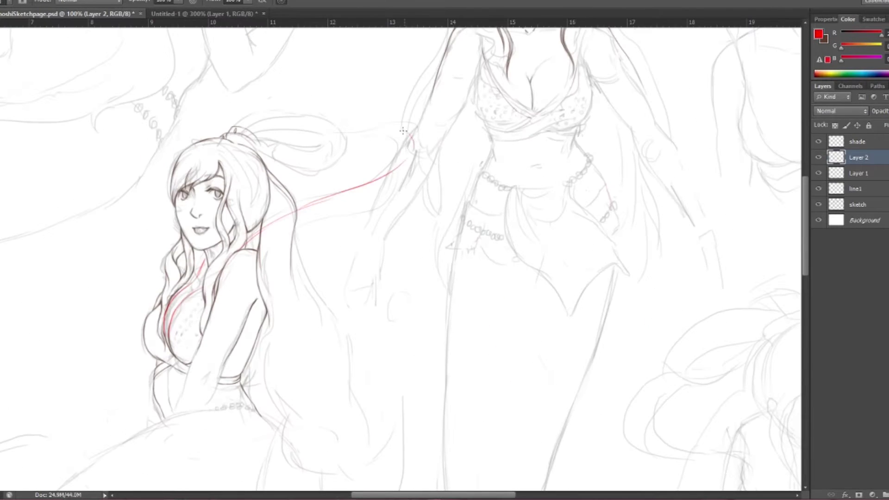
{"action": "left_click_drag", "start_coordinate": [267, 151], "coordinate": [283, 169]}
{"action": "left_click_drag", "start_coordinate": [249, 248], "coordinate": [395, 160]}
{"action": "scroll", "coordinate": [203, 296], "scroll_direction": "down", "scroll_amount": 2}
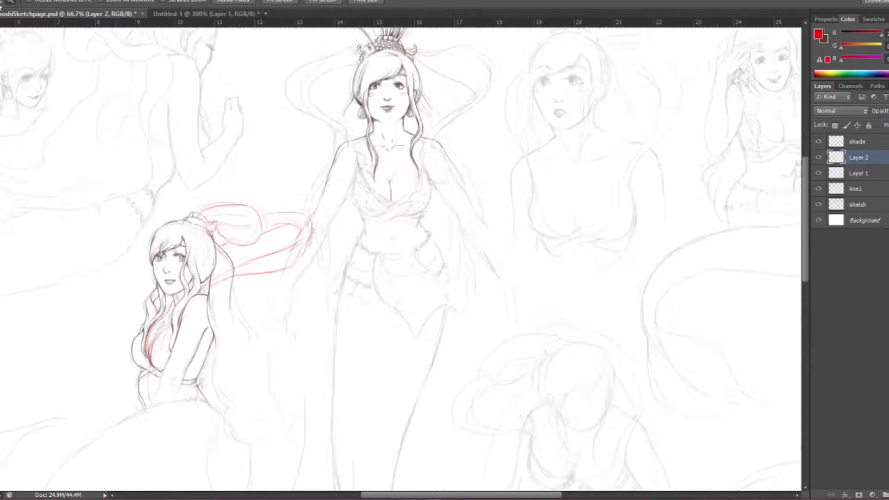
Step: Hide the Layer 2 guides and ink a larger wavy ruffle along the near bust on line1
{"action": "scroll", "coordinate": [202, 296], "scroll_direction": "up", "scroll_amount": 4}
{"action": "left_click_drag", "start_coordinate": [281, 222], "coordinate": [222, 312]}
{"action": "key", "text": "alt+["}
{"action": "left_click_drag", "start_coordinate": [234, 218], "coordinate": [259, 297]}
{"action": "scroll", "coordinate": [247, 288], "scroll_direction": "up", "scroll_amount": 2}
{"action": "key", "text": "alt+["}
{"action": "key", "text": "x"}
{"action": "mouse_move", "coordinate": [258, 252]}
{"action": "left_mouse_down"}
{"action": "mouse_move", "coordinate": [284, 196]}
{"action": "mouse_move", "coordinate": [330, 204]}
{"action": "left_mouse_up"}
{"action": "left_click", "coordinate": [818, 157]}
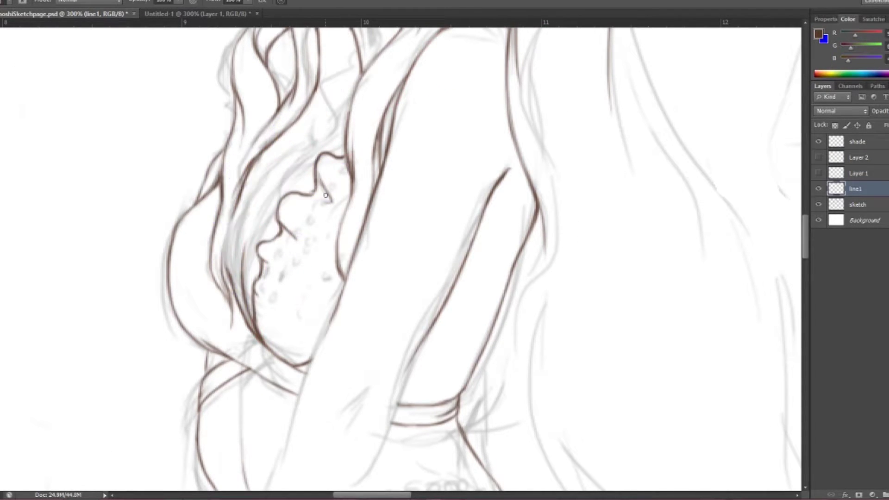
Step: Ink the outer wavy ruffle from the far bust up toward the neck, correcting its curve beside the hair
{"action": "mouse_move", "coordinate": [222, 252]}
{"action": "left_mouse_down"}
{"action": "mouse_move", "coordinate": [214, 206]}
{"action": "mouse_move", "coordinate": [241, 160]}
{"action": "mouse_move", "coordinate": [282, 121]}
{"action": "mouse_move", "coordinate": [303, 116]}
{"action": "left_mouse_up"}
{"action": "left_click", "coordinate": [818, 173]}
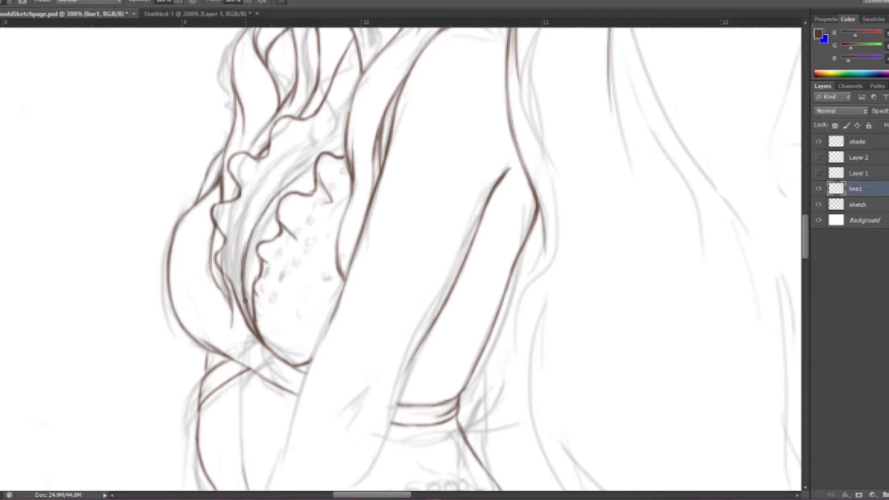
{"action": "key", "text": "ctrl+z"}
{"action": "left_click_drag", "start_coordinate": [248, 155], "coordinate": [236, 173]}
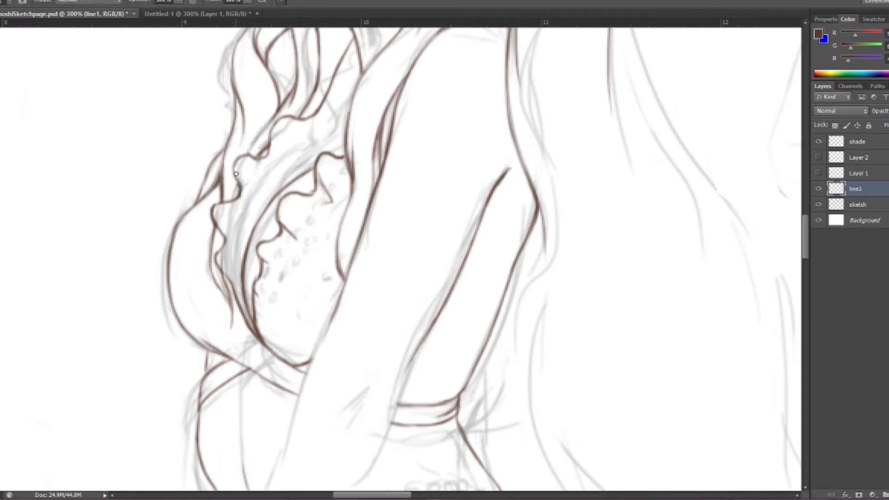
Step: Redraw the upper ruffle edge running to the neck and refine its folds
{"action": "key", "text": "ctrl+z"}
{"action": "left_click_drag", "start_coordinate": [275, 149], "coordinate": [356, 48]}
{"action": "key", "text": "ctrl+z"}
{"action": "left_click_drag", "start_coordinate": [326, 106], "coordinate": [277, 130]}
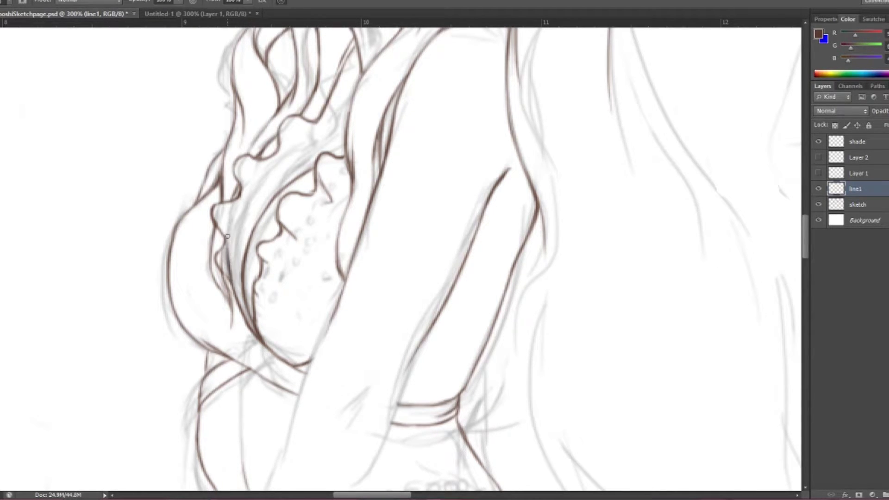
{"action": "key", "text": "e"}
{"action": "key", "text": "ctrl+z"}
{"action": "key", "text": "b"}
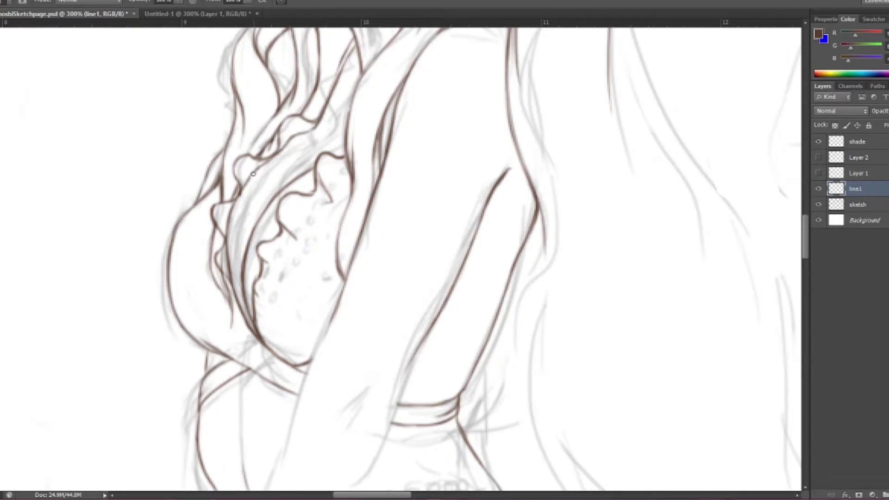
Step: Ink the elbow crease and the front edge of the forearm on line1
{"action": "scroll", "coordinate": [254, 173], "scroll_direction": "up", "scroll_amount": 3}
{"action": "scroll", "coordinate": [254, 278], "scroll_direction": "down", "scroll_amount": 1}
{"action": "key", "text": "alt+bracketright"}
{"action": "key", "text": "alt+bracketleft"}
{"action": "key", "text": "alt+bracketright"}
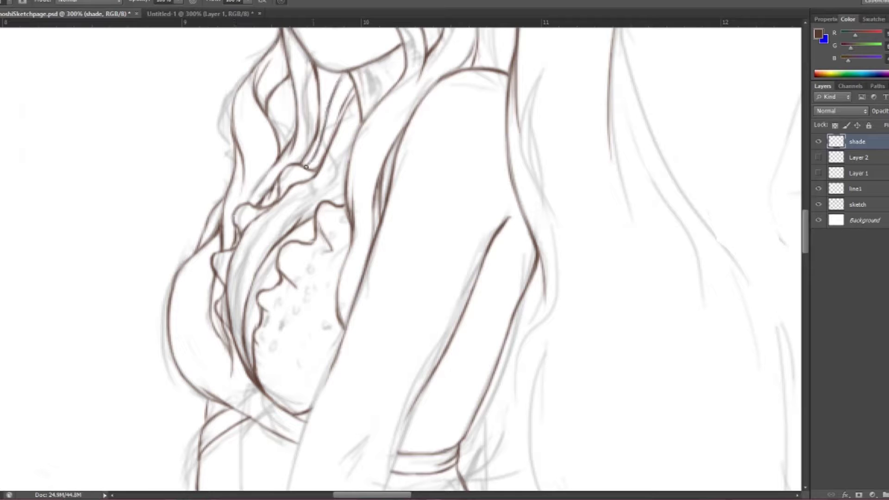
{"action": "scroll", "coordinate": [325, 102], "scroll_direction": "down", "scroll_amount": 3}
{"action": "key", "text": "alt+bracketleft"}
{"action": "left_click_drag", "start_coordinate": [365, 336], "coordinate": [346, 360]}
{"action": "left_click_drag", "start_coordinate": [332, 257], "coordinate": [259, 456]}
Step: Show the Layer 2 guides and ink the pointed hair ornament and the upper edge of the ponytail loop
{"action": "left_click_drag", "start_coordinate": [805, 243], "coordinate": [814, 173]}
{"action": "left_click", "coordinate": [818, 157]}
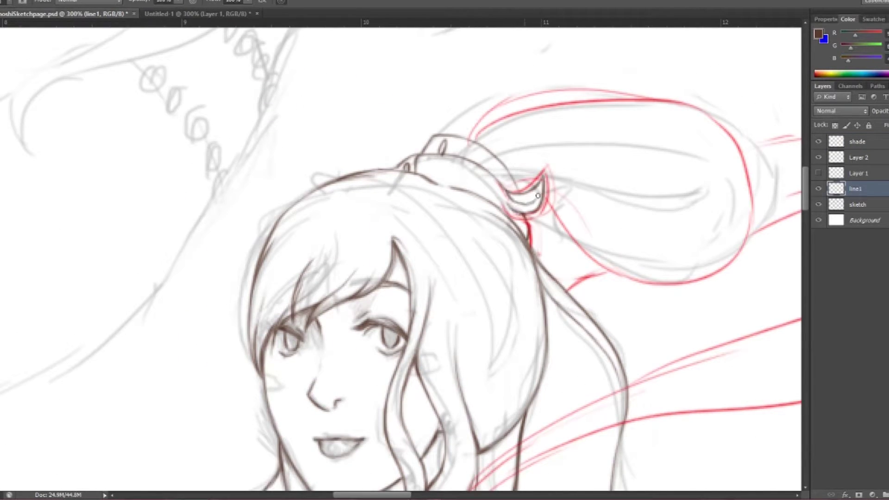
{"action": "left_click_drag", "start_coordinate": [481, 147], "coordinate": [511, 193]}
{"action": "left_click_drag", "start_coordinate": [452, 135], "coordinate": [482, 159]}
{"action": "left_click_drag", "start_coordinate": [642, 124], "coordinate": [528, 124]}
{"action": "left_click_drag", "start_coordinate": [345, 169], "coordinate": [524, 122]}
Step: Outline the ponytail loop's rounded end and lower edge following the guides
{"action": "key", "text": "alt+bracketright"}
{"action": "left_click_drag", "start_coordinate": [338, 132], "coordinate": [576, 126]}
{"action": "left_click_drag", "start_coordinate": [345, 169], "coordinate": [602, 275]}
{"action": "key", "text": "alt+bracketleft"}
{"action": "left_click_drag", "start_coordinate": [409, 214], "coordinate": [527, 269]}
{"action": "mouse_move", "coordinate": [576, 126]}
{"action": "left_mouse_down"}
{"action": "mouse_move", "coordinate": [640, 213]}
{"action": "mouse_move", "coordinate": [600, 268]}
{"action": "left_mouse_up"}
{"action": "scroll", "coordinate": [601, 268], "scroll_direction": "down", "scroll_amount": 5}
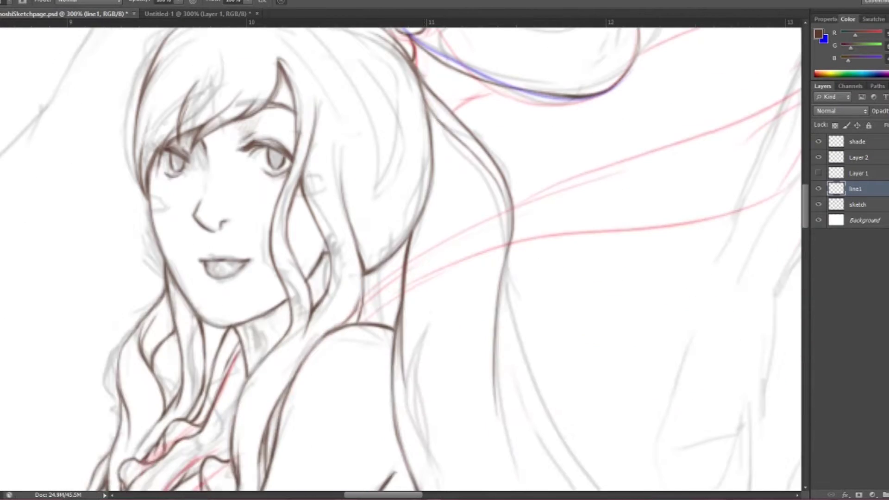
Step: Add a layer named line2 above line1, rename the coloured guide layer skecth2 and hide it
{"action": "key", "text": "ctrl+shift+alt+n"}
{"action": "key", "text": "z"}
{"action": "key", "text": "ctrl+minus"}
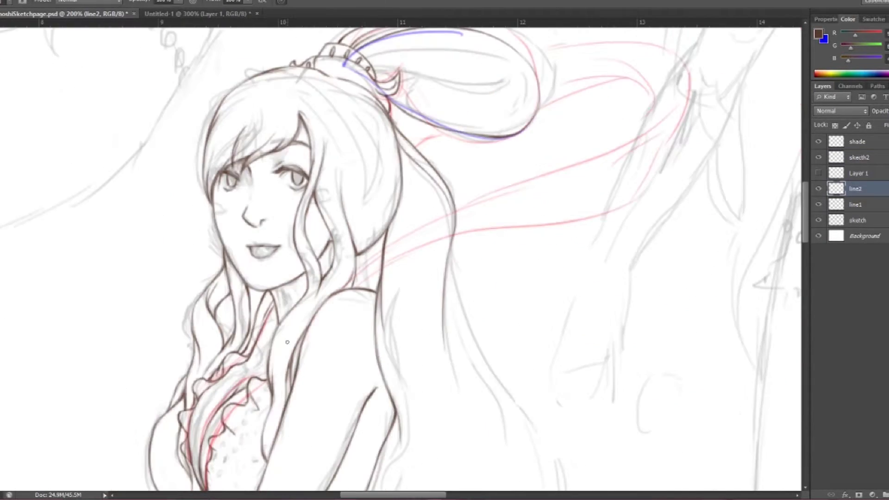
{"action": "key", "text": "alt+period"}
{"action": "left_click", "coordinate": [818, 157]}
Step: Ink the long strands falling from the base of the ponytail past the shoulder on line1
{"action": "scroll", "coordinate": [424, 107], "scroll_direction": "down", "scroll_amount": 4}
{"action": "left_click_drag", "start_coordinate": [453, 141], "coordinate": [443, 210]}
{"action": "key", "text": "alt+bracketleft"}
{"action": "key", "text": "alt+bracketleft"}
{"action": "left_click_drag", "start_coordinate": [418, 89], "coordinate": [448, 162]}
{"action": "left_click_drag", "start_coordinate": [449, 178], "coordinate": [490, 288]}
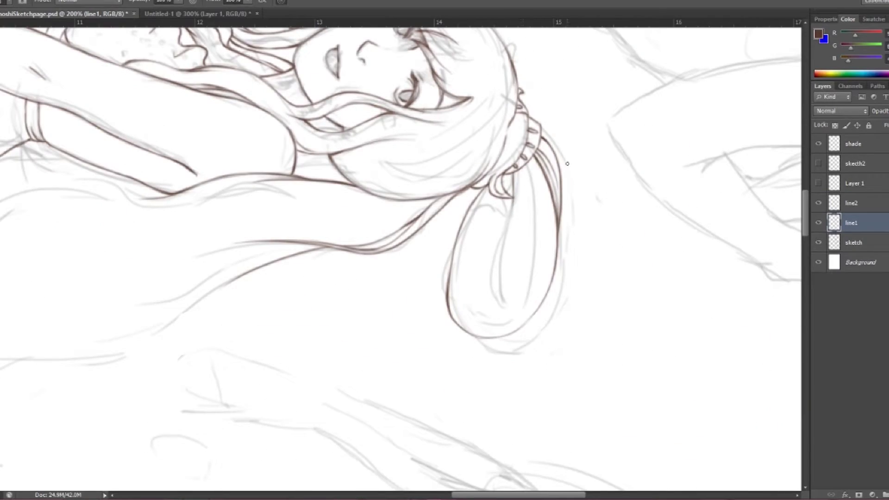
{"action": "key", "text": "alt+bracketright"}
{"action": "left_click_drag", "start_coordinate": [533, 164], "coordinate": [527, 254]}
{"action": "left_click_drag", "start_coordinate": [497, 198], "coordinate": [476, 293]}
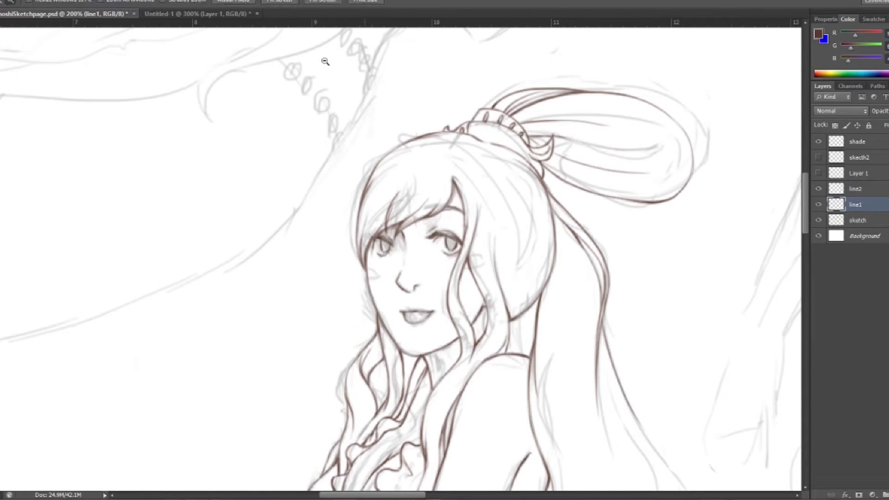
Step: Ink the inner fold lines of the ponytail loop
{"action": "scroll", "coordinate": [723, 106], "scroll_direction": "up", "scroll_amount": 1}
{"action": "key", "text": "alt+bracketleft"}
{"action": "key", "text": "b"}
{"action": "mouse_move", "coordinate": [477, 172]}
{"action": "left_mouse_down"}
{"action": "mouse_move", "coordinate": [641, 208]}
{"action": "mouse_move", "coordinate": [537, 191]}
{"action": "left_mouse_up"}
{"action": "key", "text": "alt+bracketright"}
{"action": "key", "text": "alt+bracketright"}
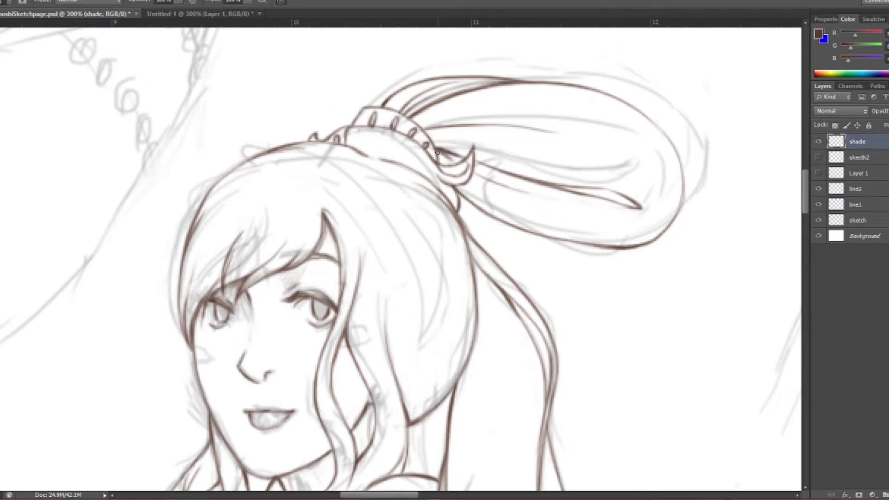
Step: Fill the band below the hair ornament with a scale pattern on line2
{"action": "key", "text": "alt+bracketleft"}
{"action": "scroll", "coordinate": [358, 140], "scroll_direction": "up", "scroll_amount": 1}
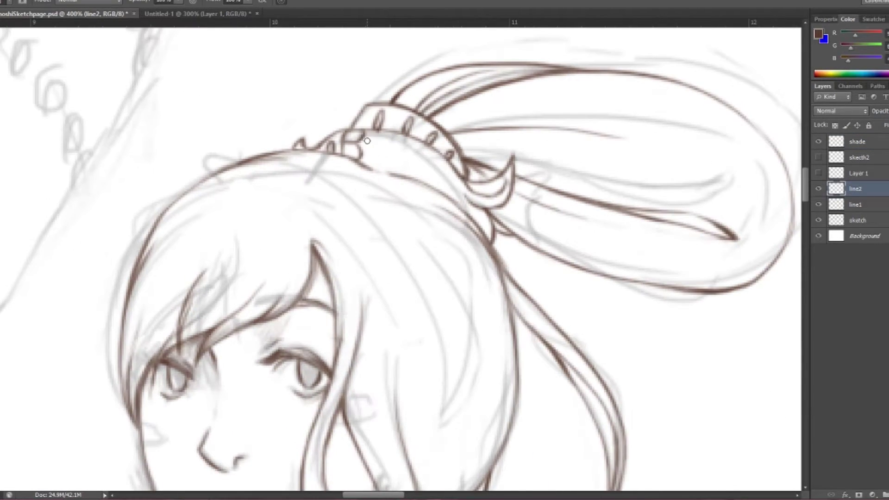
{"action": "key", "text": "e"}
{"action": "key", "text": "b"}
{"action": "mouse_move", "coordinate": [396, 134]}
{"action": "left_mouse_down"}
{"action": "mouse_move", "coordinate": [376, 144]}
{"action": "mouse_move", "coordinate": [405, 153]}
{"action": "mouse_move", "coordinate": [405, 169]}
{"action": "mouse_move", "coordinate": [412, 147]}
{"action": "mouse_move", "coordinate": [463, 197]}
{"action": "left_mouse_up"}
Step: Ink the long hair strands running down behind the shoulder and arm on line1
{"action": "key", "text": "ctrl+minus"}
{"action": "key", "text": "ctrl+minus"}
{"action": "scroll", "coordinate": [400, 259], "scroll_direction": "down", "scroll_amount": 3}
{"action": "left_click", "coordinate": [854, 204]}
{"action": "scroll", "coordinate": [806, 196], "scroll_direction": "down", "scroll_amount": 3}
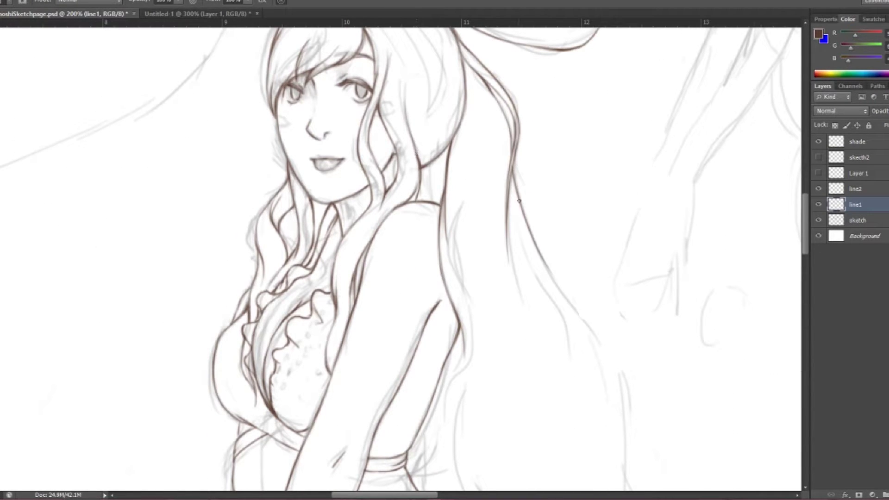
{"action": "key", "text": "alt+shift+bracketright"}
{"action": "scroll", "coordinate": [512, 167], "scroll_direction": "down", "scroll_amount": 5}
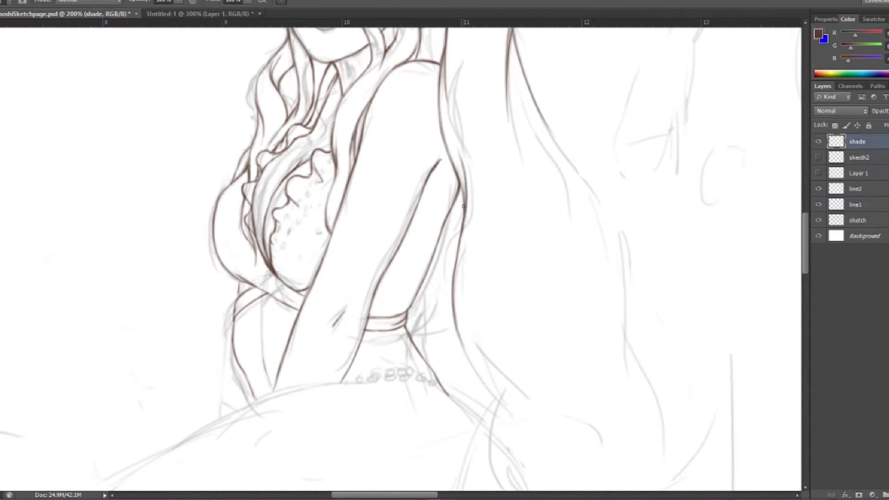
{"action": "scroll", "coordinate": [460, 161], "scroll_direction": "up", "scroll_amount": 6}
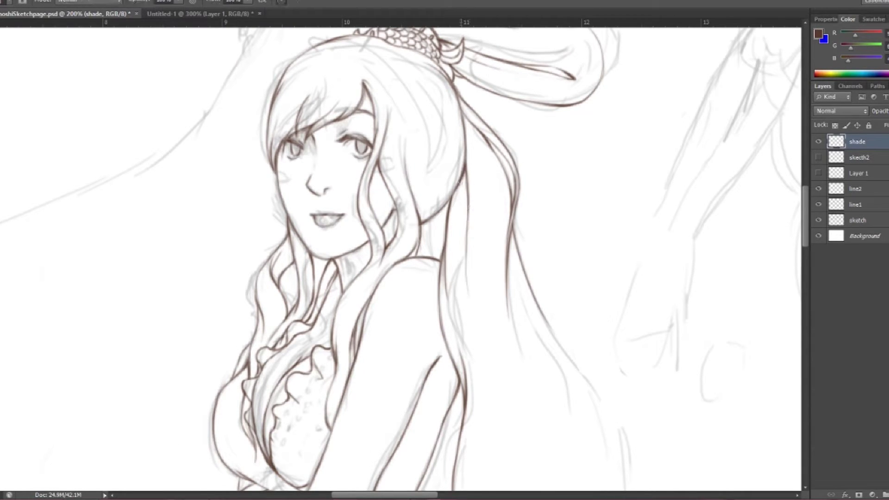
Step: Ink the ear detail between the side hair strands on line1
{"action": "key", "text": "alt+bracketleft"}
{"action": "key", "text": "alt+bracketleft"}
{"action": "key", "text": "alt+bracketleft"}
{"action": "key", "text": "alt+bracketleft"}
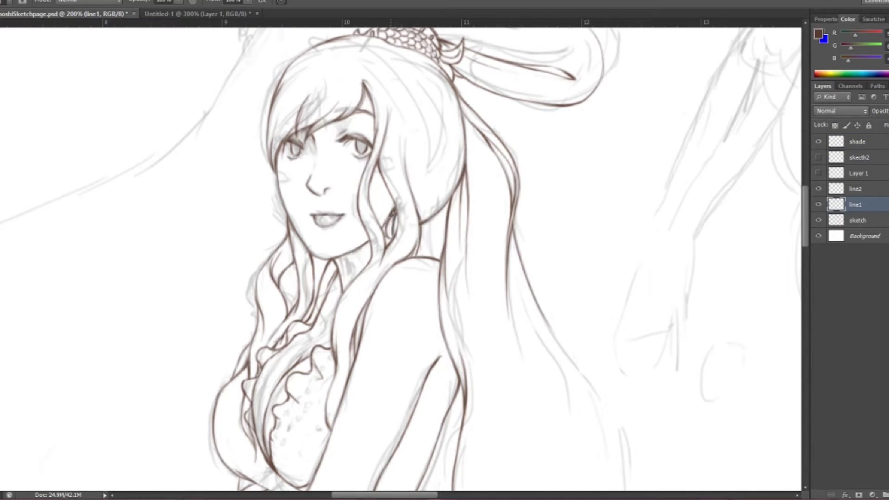
Step: Ink the start of the ribbon behind the neck on line2 following the skecth2 guides, and shade the lips on the shade layer
{"action": "key", "text": "alt+bracketright"}
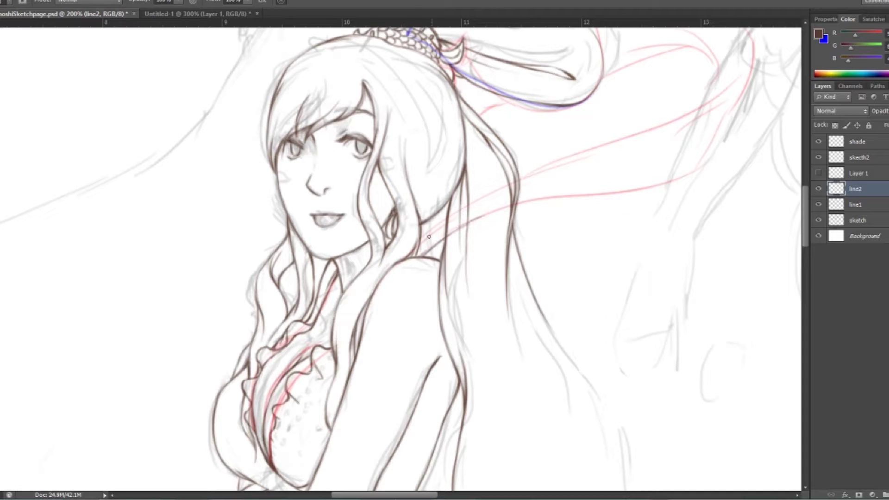
{"action": "key", "text": "alt+bracketright"}
{"action": "key", "text": "alt+bracketright"}
{"action": "key", "text": "alt+bracketright"}
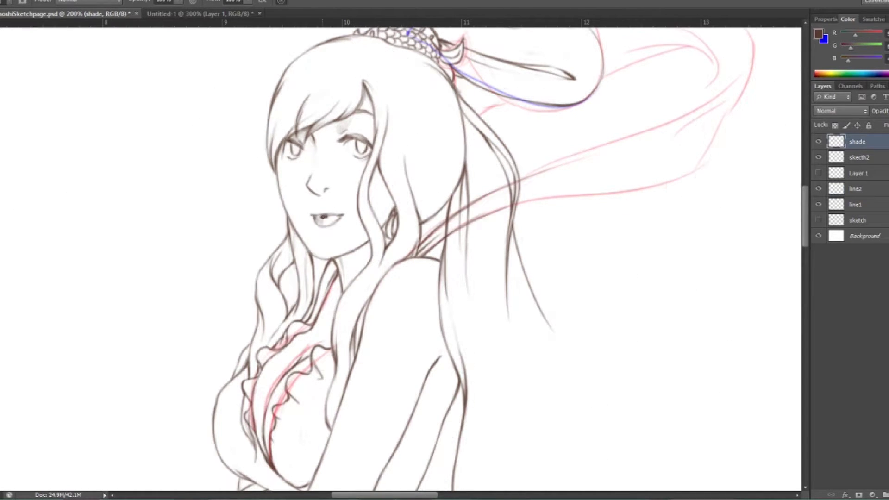
{"action": "left_click", "coordinate": [818, 220]}
Step: Ink the long edges of the flowing ribbon out to its outer bend, plus the short piece beneath the ponytail loop
{"action": "scroll", "coordinate": [541, 247], "scroll_direction": "up", "scroll_amount": 3}
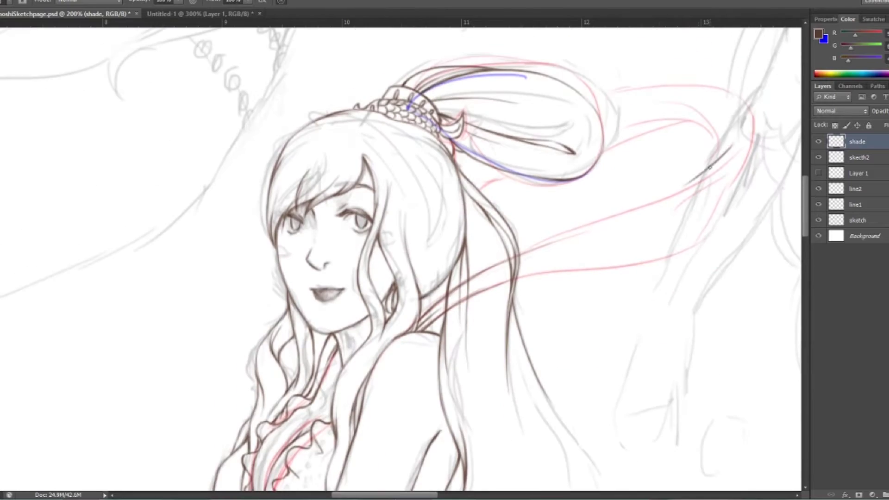
{"action": "left_click_drag", "start_coordinate": [730, 147], "coordinate": [717, 94]}
{"action": "key", "text": "e"}
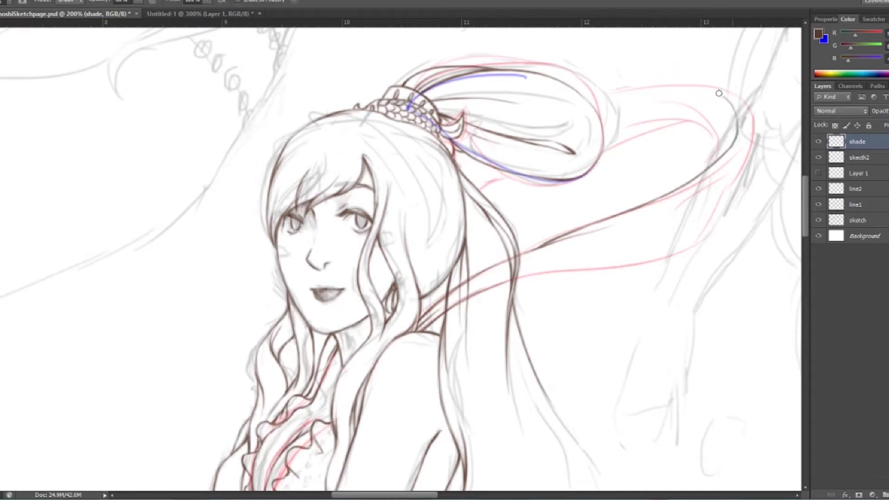
{"action": "key", "text": "b"}
{"action": "left_click_drag", "start_coordinate": [445, 299], "coordinate": [722, 204]}
{"action": "left_click_drag", "start_coordinate": [723, 205], "coordinate": [722, 230]}
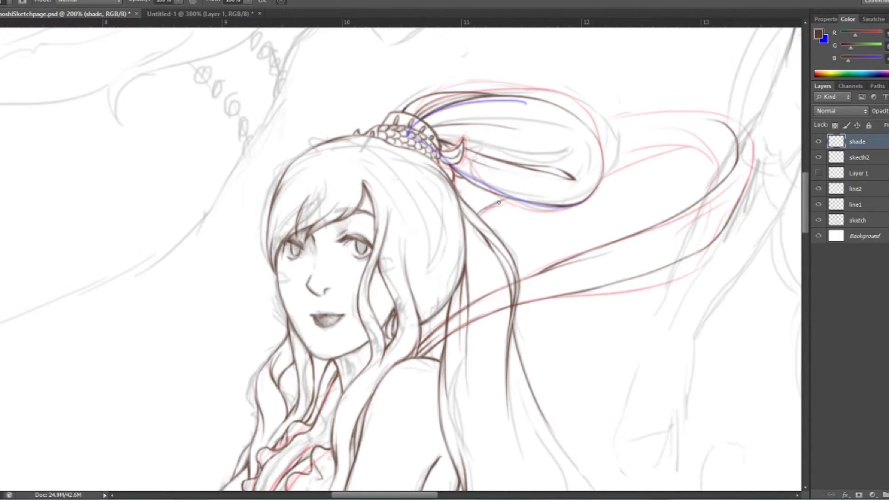
{"action": "mouse_move", "coordinate": [737, 119]}
{"action": "left_mouse_down"}
{"action": "mouse_move", "coordinate": [748, 175]}
{"action": "mouse_move", "coordinate": [720, 237]}
{"action": "left_mouse_up"}
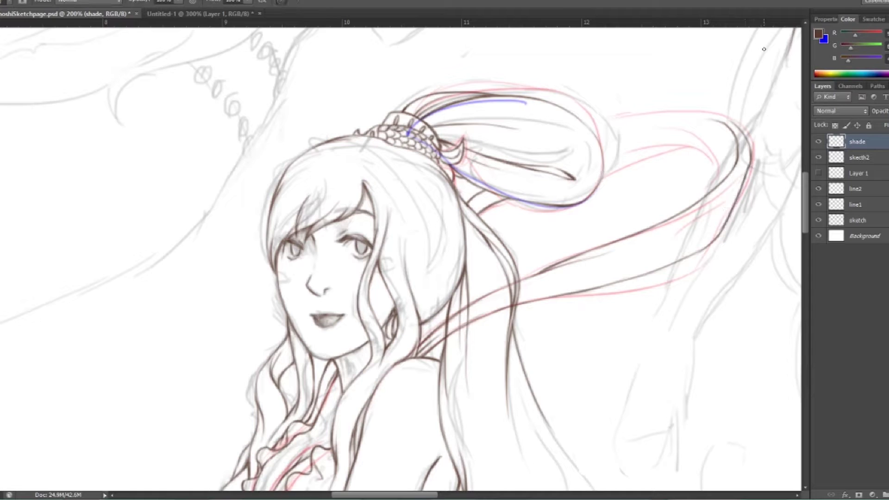
Step: Ink the ribbon's inner curve and upper edge back to the ponytail loop
{"action": "right_click", "coordinate": [658, 263], "text": "ctrl+alt"}
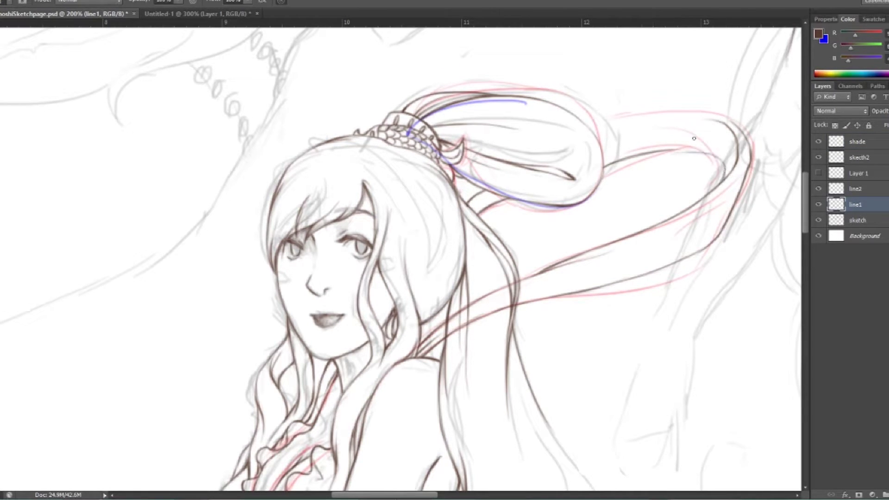
{"action": "mouse_move", "coordinate": [666, 154]}
{"action": "left_mouse_down"}
{"action": "mouse_move", "coordinate": [718, 154]}
{"action": "mouse_move", "coordinate": [725, 168]}
{"action": "left_mouse_up"}
{"action": "mouse_move", "coordinate": [718, 118]}
{"action": "left_mouse_down"}
{"action": "mouse_move", "coordinate": [596, 138]}
{"action": "mouse_move", "coordinate": [604, 135]}
{"action": "left_mouse_up"}
Step: Erase the hair lines crossing the ribbon and merge line2 down into line1
{"action": "key", "text": "e"}
{"action": "key", "text": "b"}
{"action": "right_click", "coordinate": [855, 188]}
{"action": "left_click", "coordinate": [765, 367]}
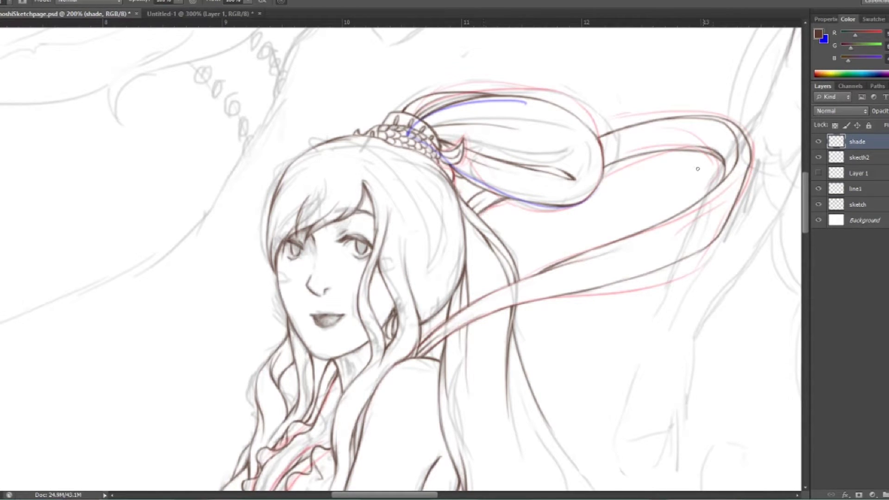
Step: Ink the outer hair strand beside the forehead on line1 with the sketch hidden, then show the sketch and hide skecth2
{"action": "left_click", "coordinate": [818, 204]}
{"action": "left_click", "coordinate": [856, 188]}
{"action": "left_click_drag", "start_coordinate": [270, 210], "coordinate": [257, 280]}
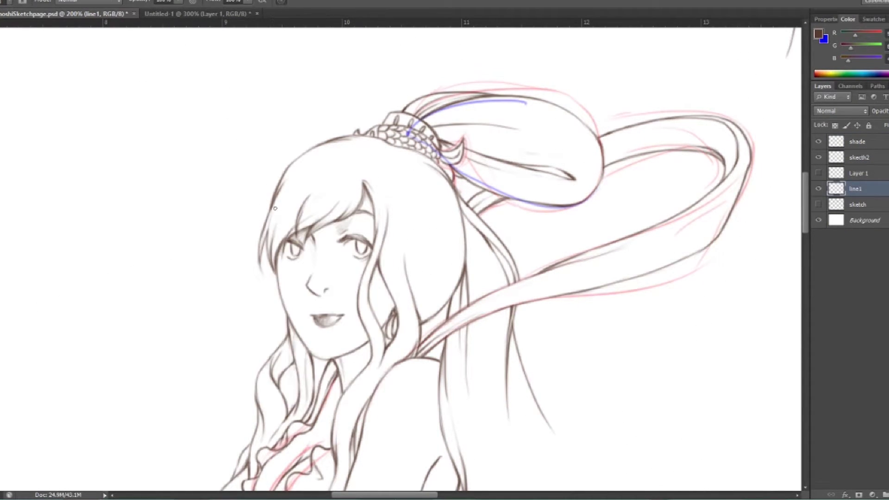
{"action": "left_click", "coordinate": [818, 204]}
{"action": "left_click", "coordinate": [818, 157]}
Step: Ink two inner strands of the hair hanging from the ponytail and reset the drawing colours to default
{"action": "scroll", "coordinate": [493, 161], "scroll_direction": "down", "scroll_amount": 5}
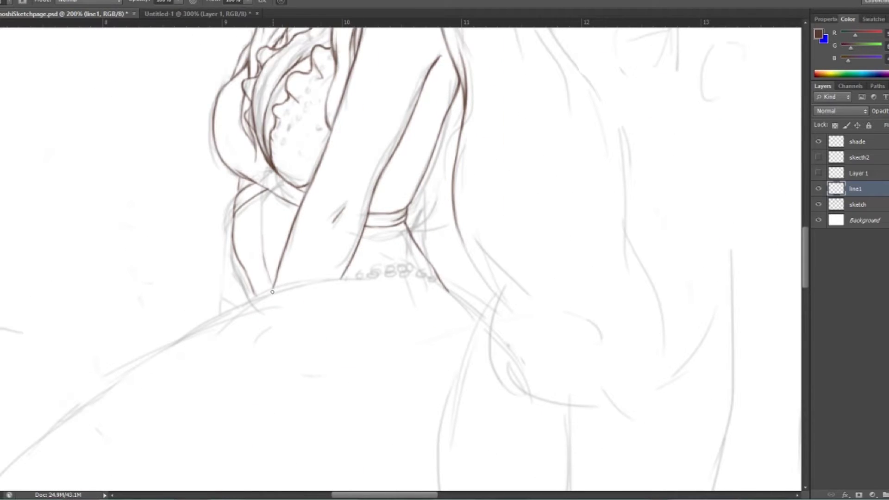
{"action": "scroll", "coordinate": [282, 265], "scroll_direction": "up", "scroll_amount": 5}
{"action": "left_click_drag", "start_coordinate": [514, 176], "coordinate": [569, 357]}
{"action": "left_click_drag", "start_coordinate": [508, 194], "coordinate": [533, 433]}
{"action": "key", "text": "d"}
{"action": "scroll", "coordinate": [750, 181], "scroll_direction": "down", "scroll_amount": 2}
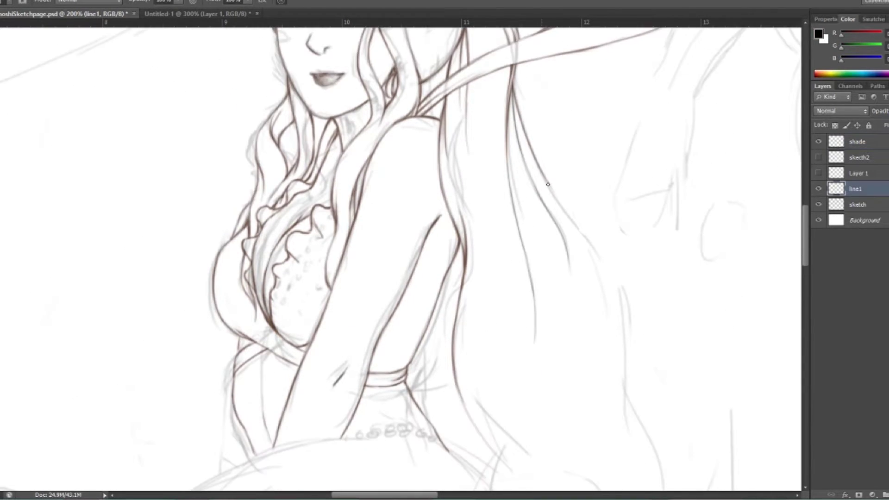
Step: Try a stroke on the shade layer in a dark brown foreground colour with the sketch hidden
{"action": "scroll", "coordinate": [552, 191], "scroll_direction": "down", "scroll_amount": 5}
{"action": "left_click", "coordinate": [818, 34]}
{"action": "left_click", "coordinate": [367, 234]}
{"action": "scroll", "coordinate": [370, 231], "scroll_direction": "up", "scroll_amount": 8}
{"action": "left_click", "coordinate": [818, 204]}
{"action": "left_click", "coordinate": [856, 141]}
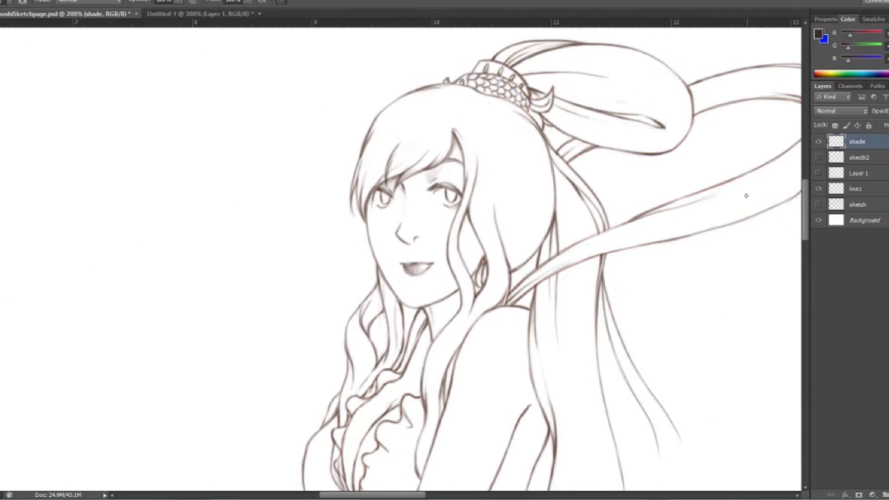
{"action": "scroll", "coordinate": [785, 210], "scroll_direction": "down", "scroll_amount": 5}
{"action": "left_click_drag", "start_coordinate": [387, 228], "coordinate": [258, 268]}
{"action": "key", "text": "ctrl+z"}
Step: Show the sketch and skecth2 guides and ink the first waves of the waist ruffle on line1 in dark brown
{"action": "left_click", "coordinate": [855, 188]}
{"action": "scroll", "coordinate": [43, 268], "scroll_direction": "up", "scroll_amount": 8}
{"action": "left_click", "coordinate": [818, 34]}
{"action": "left_click", "coordinate": [310, 232]}
{"action": "key", "text": "ctrl+minus"}
{"action": "left_click", "coordinate": [818, 158]}
{"action": "left_click", "coordinate": [818, 204]}
{"action": "left_click", "coordinate": [245, 435]}
{"action": "key", "text": "b"}
{"action": "mouse_move", "coordinate": [371, 243]}
{"action": "left_mouse_down"}
{"action": "mouse_move", "coordinate": [477, 252]}
{"action": "mouse_move", "coordinate": [530, 303]}
{"action": "mouse_move", "coordinate": [387, 238]}
{"action": "left_mouse_up"}
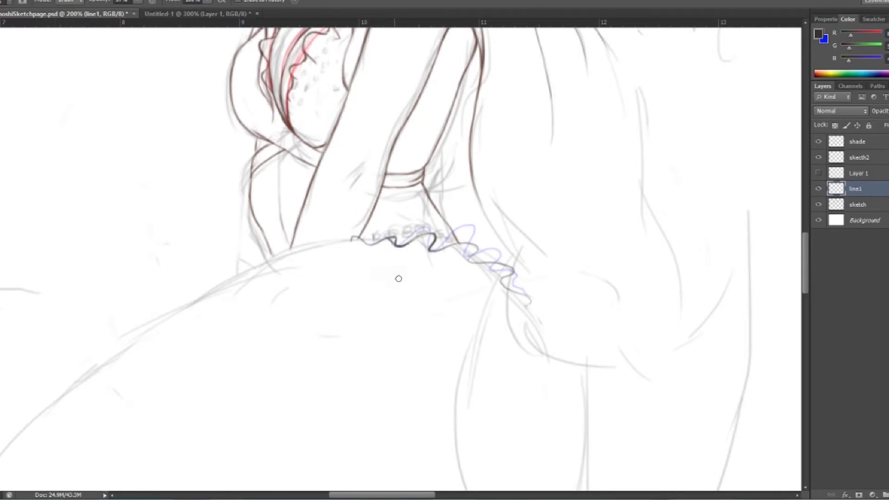
Step: Set the foreground colour to a warmer brown and ink the ruffle folds running over the hip
{"action": "scroll", "coordinate": [302, 115], "scroll_direction": "up", "scroll_amount": 2}
{"action": "left_click", "coordinate": [818, 33]}
{"action": "left_click", "coordinate": [307, 232]}
{"action": "key", "text": "ctrl+minus"}
{"action": "left_click_drag", "start_coordinate": [542, 255], "coordinate": [621, 303]}
{"action": "left_click_drag", "start_coordinate": [576, 278], "coordinate": [619, 304]}
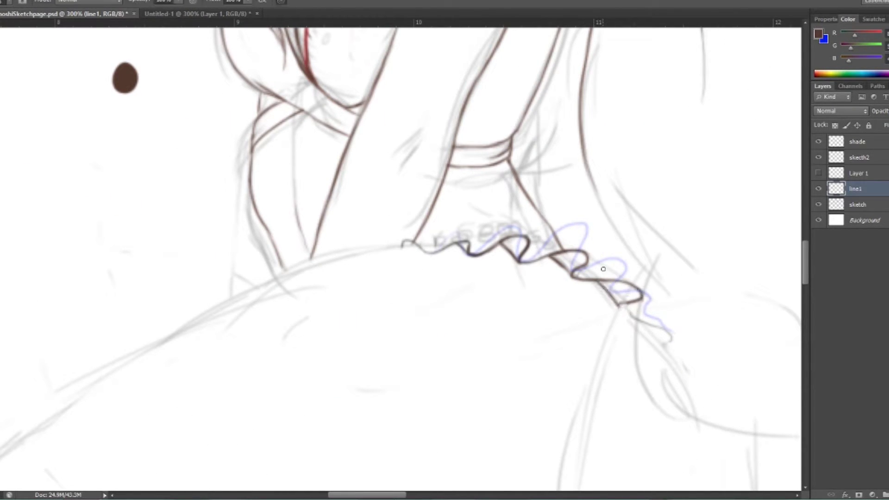
Step: Ink the ruffle's upper edge over the hip and add two rows of small beads above the ruffle
{"action": "left_click_drag", "start_coordinate": [590, 258], "coordinate": [639, 288]}
{"action": "mouse_move", "coordinate": [536, 237]}
{"action": "left_mouse_down"}
{"action": "mouse_move", "coordinate": [547, 239]}
{"action": "mouse_move", "coordinate": [433, 232]}
{"action": "mouse_move", "coordinate": [405, 242]}
{"action": "mouse_move", "coordinate": [526, 237]}
{"action": "left_mouse_up"}
{"action": "key", "text": "alt+]"}
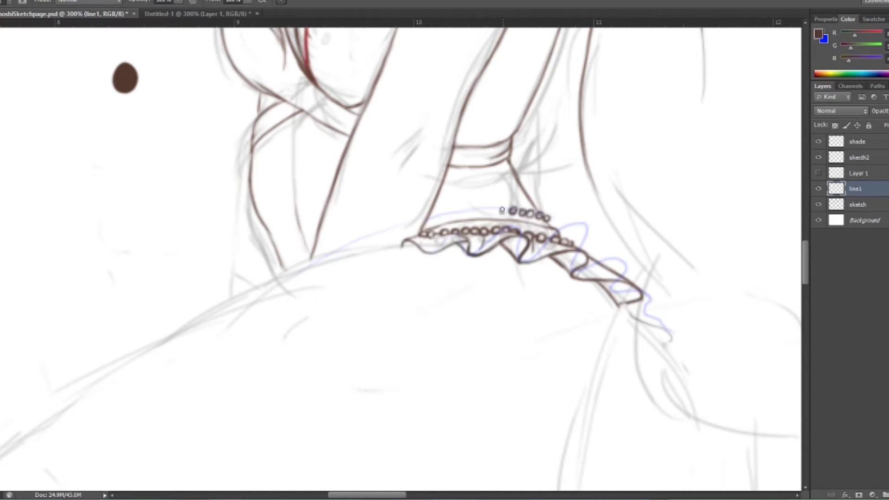
Step: Draw small beads across both bodice cups following the blue guides, and hide skecth2
{"action": "scroll", "coordinate": [462, 210], "scroll_direction": "up", "scroll_amount": 10}
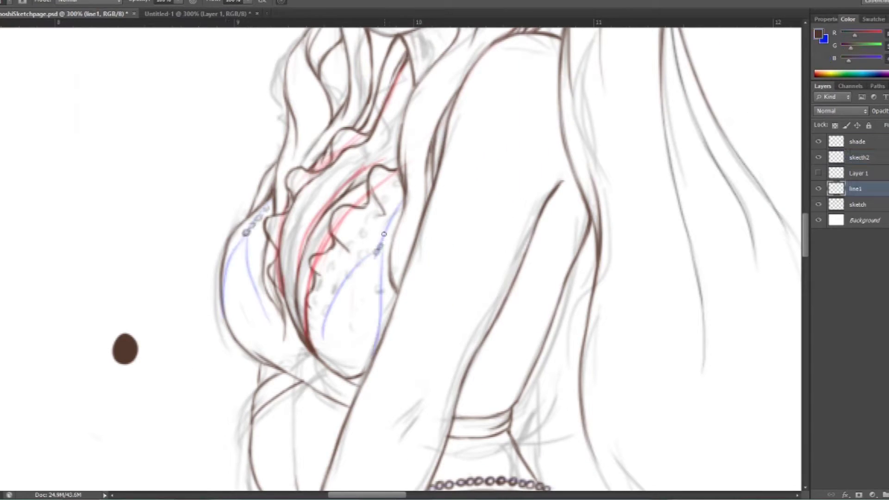
{"action": "scroll", "coordinate": [367, 253], "scroll_direction": "down", "scroll_amount": 1}
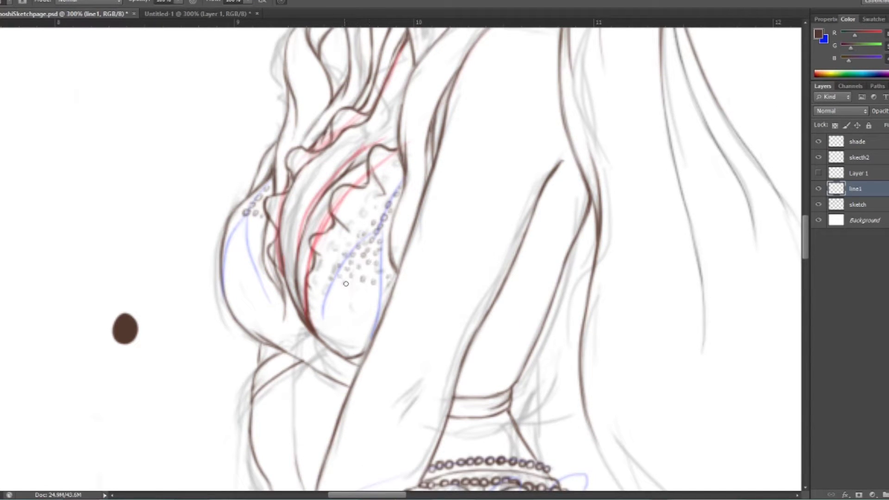
{"action": "left_click", "coordinate": [378, 262]}
{"action": "left_click", "coordinate": [328, 321]}
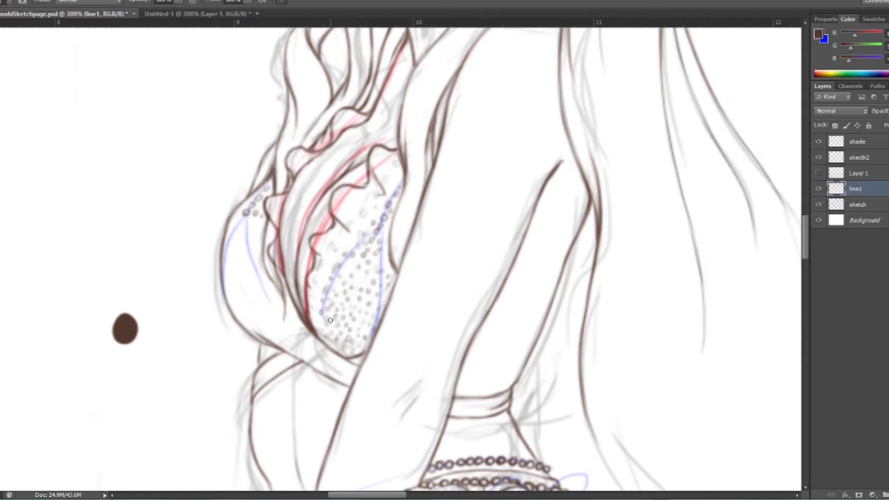
{"action": "left_click", "coordinate": [818, 157]}
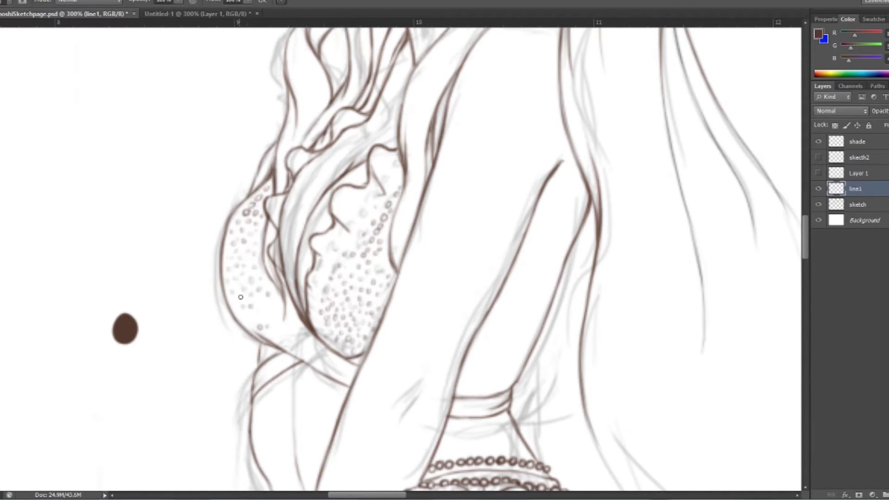
Step: Ink the last fold at the end of the waist ruffle and shade the folds on the shade layer
{"action": "scroll", "coordinate": [273, 335], "scroll_direction": "down", "scroll_amount": 5}
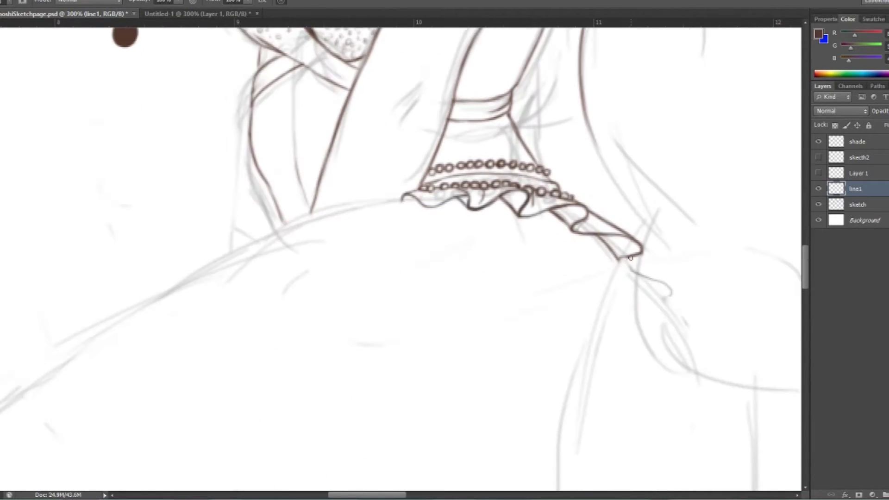
{"action": "key", "text": "alt+bracketright"}
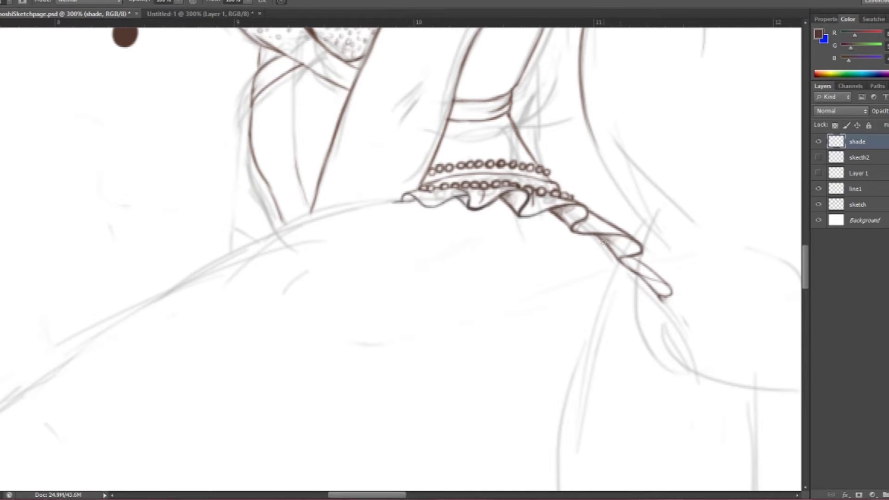
Step: Ink the lower curves of the long ponytail strands and the thin strands behind the waist on line1
{"action": "left_click", "coordinate": [830, 188]}
{"action": "key", "text": "z"}
{"action": "left_click", "coordinate": [775, 138], "text": "alt"}
{"action": "left_click_drag", "start_coordinate": [775, 138], "coordinate": [428, 375]}
{"action": "key", "text": "b"}
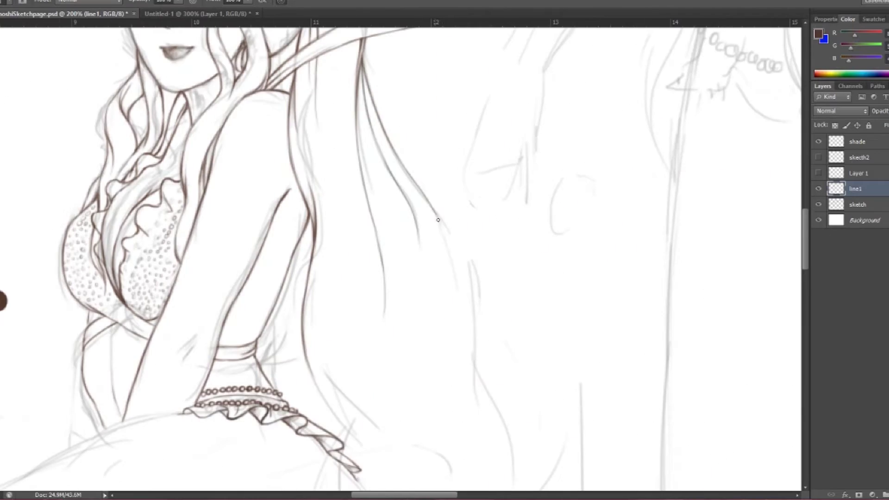
{"action": "left_click_drag", "start_coordinate": [439, 217], "coordinate": [501, 398]}
{"action": "key", "text": "ctrl+z"}
{"action": "left_click_drag", "start_coordinate": [447, 310], "coordinate": [488, 366]}
{"action": "scroll", "coordinate": [516, 240], "scroll_direction": "down", "scroll_amount": 3}
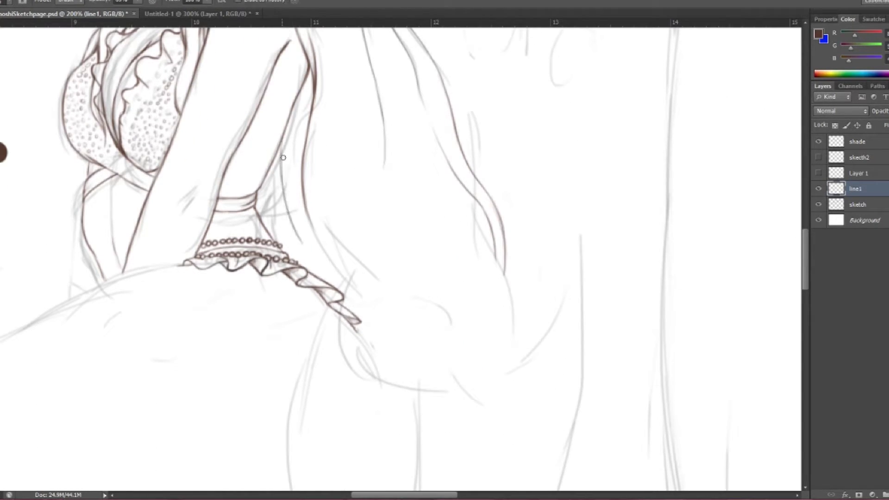
{"action": "scroll", "coordinate": [500, 293], "scroll_direction": "up", "scroll_amount": 1}
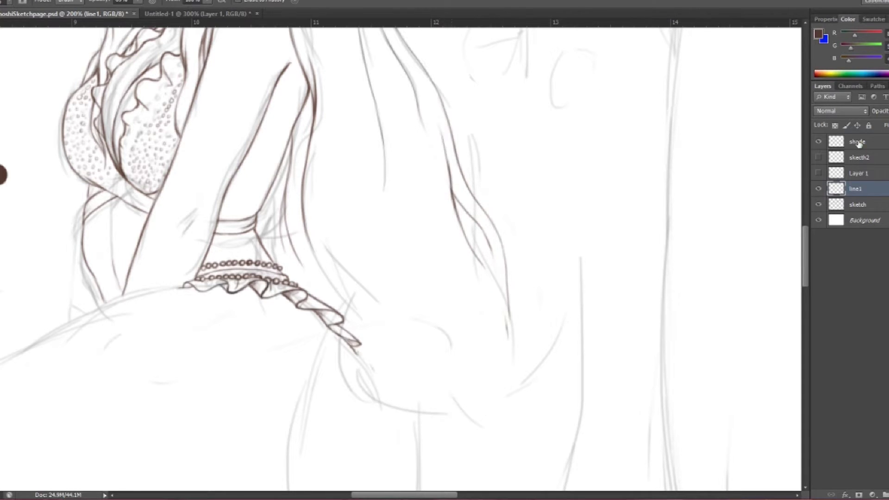
Step: Extend the outer ponytail strands to their tips and ink the thin strands falling beside the waist ruffle on line1
{"action": "key", "text": "alt+shift+]"}
{"action": "scroll", "coordinate": [450, 374], "scroll_direction": "up", "scroll_amount": 5}
{"action": "scroll", "coordinate": [310, 126], "scroll_direction": "up", "scroll_amount": 2}
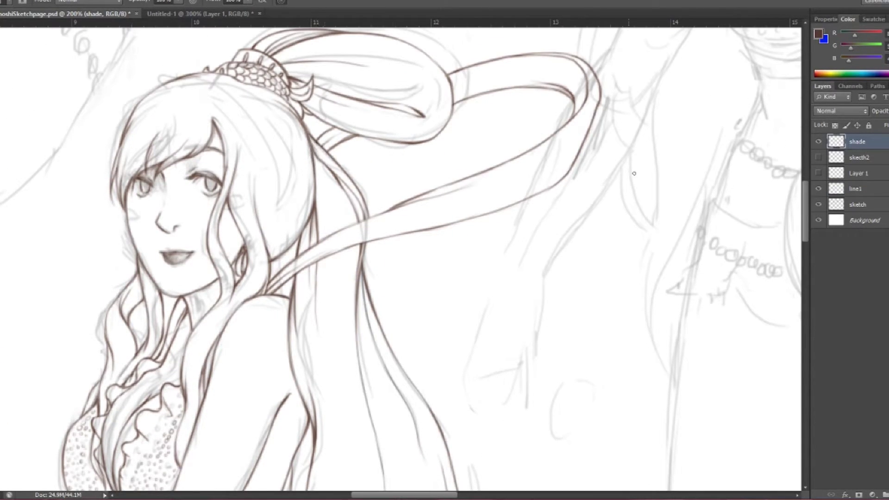
{"action": "scroll", "coordinate": [416, 134], "scroll_direction": "down", "scroll_amount": 5}
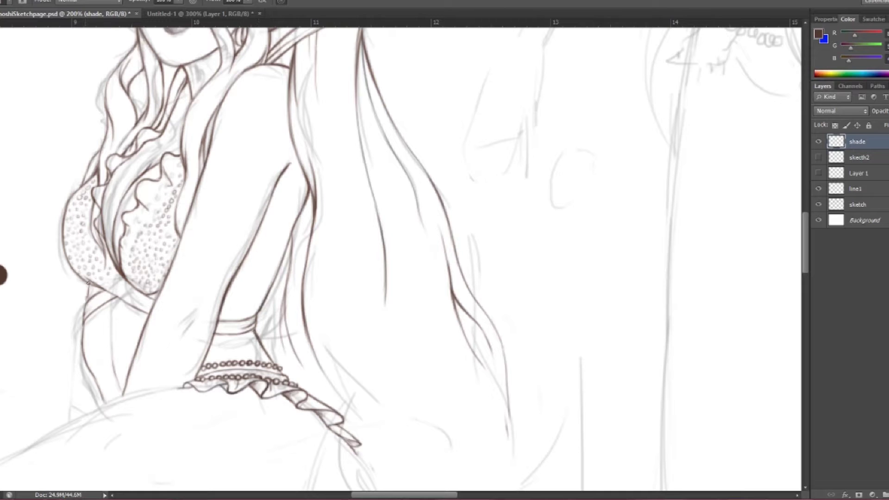
{"action": "scroll", "coordinate": [64, 240], "scroll_direction": "down", "scroll_amount": 3}
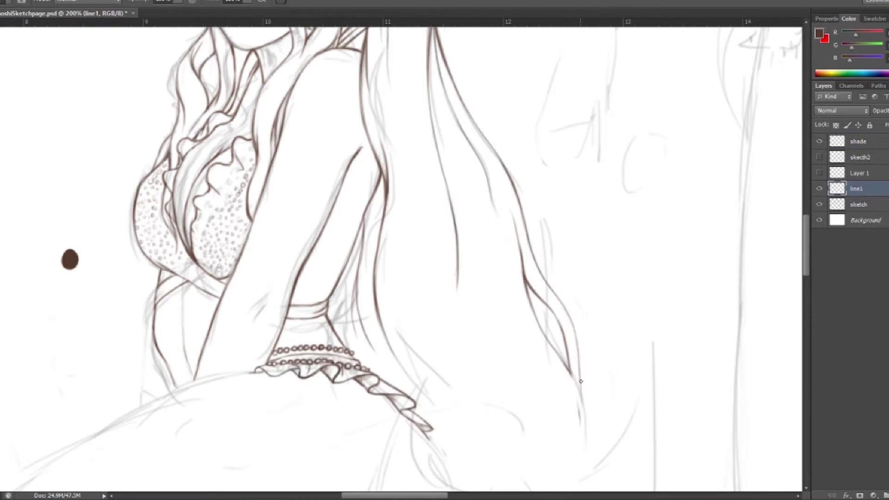
{"action": "scroll", "coordinate": [578, 370], "scroll_direction": "down", "scroll_amount": 3}
{"action": "key", "text": "alt+period"}
{"action": "scroll", "coordinate": [381, 111], "scroll_direction": "up", "scroll_amount": 2}
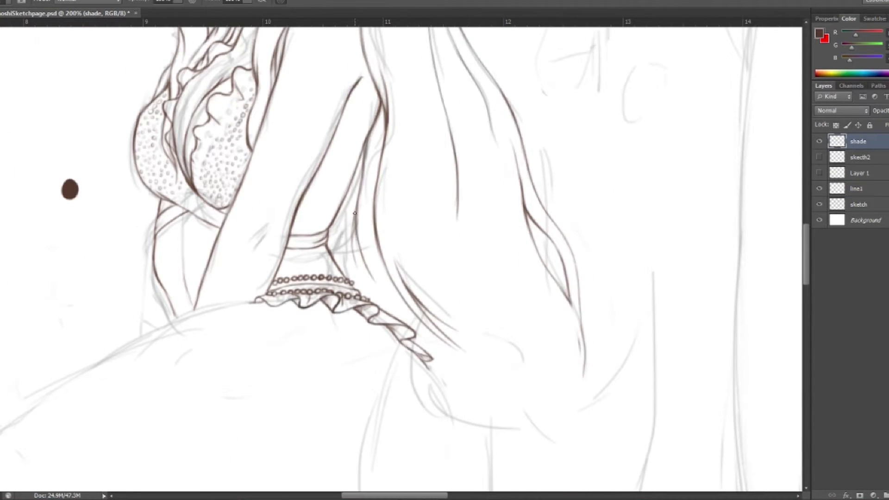
Step: Ink the tail's long outer curve from the waist and the S-shaped inner curve of its coil on line1
{"action": "left_click_drag", "start_coordinate": [805, 243], "coordinate": [806, 262]}
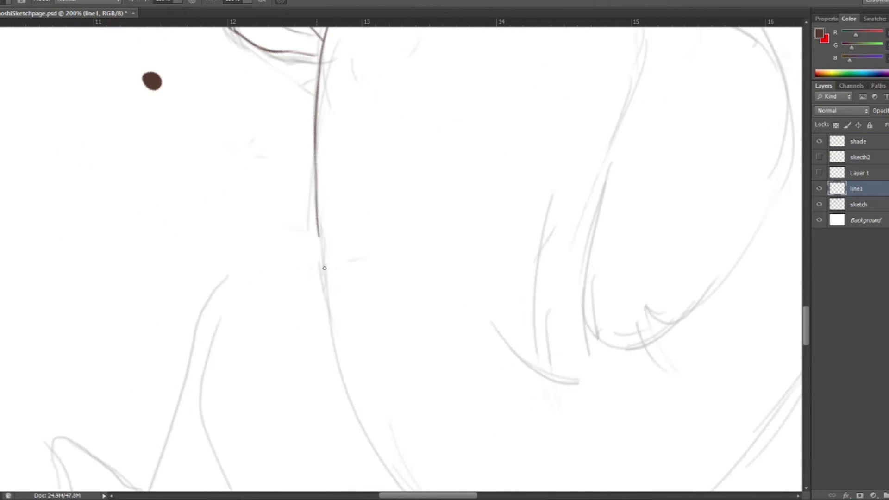
{"action": "mouse_move", "coordinate": [288, 28]}
{"action": "left_mouse_down"}
{"action": "mouse_move", "coordinate": [342, 139]}
{"action": "mouse_move", "coordinate": [368, 235]}
{"action": "mouse_move", "coordinate": [361, 149]}
{"action": "mouse_move", "coordinate": [364, 203]}
{"action": "left_mouse_up"}
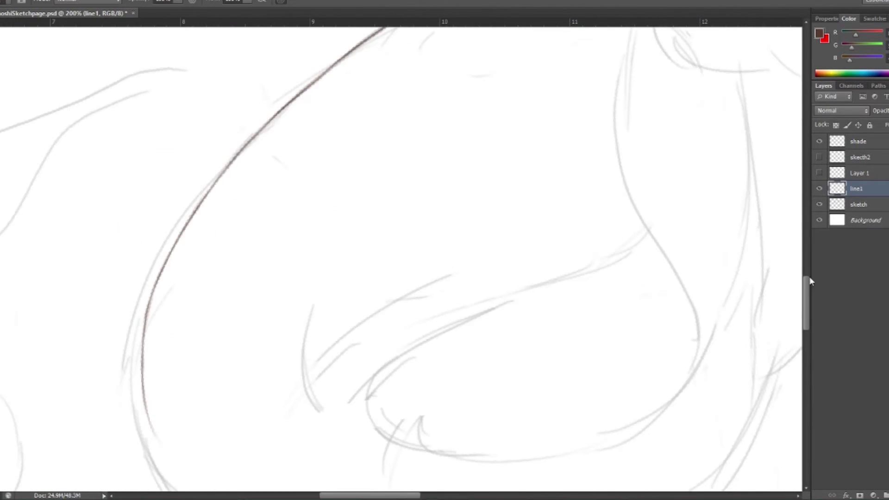
{"action": "mouse_move", "coordinate": [648, 183]}
{"action": "left_mouse_down"}
{"action": "mouse_move", "coordinate": [496, 249]}
{"action": "mouse_move", "coordinate": [359, 344]}
{"action": "left_mouse_up"}
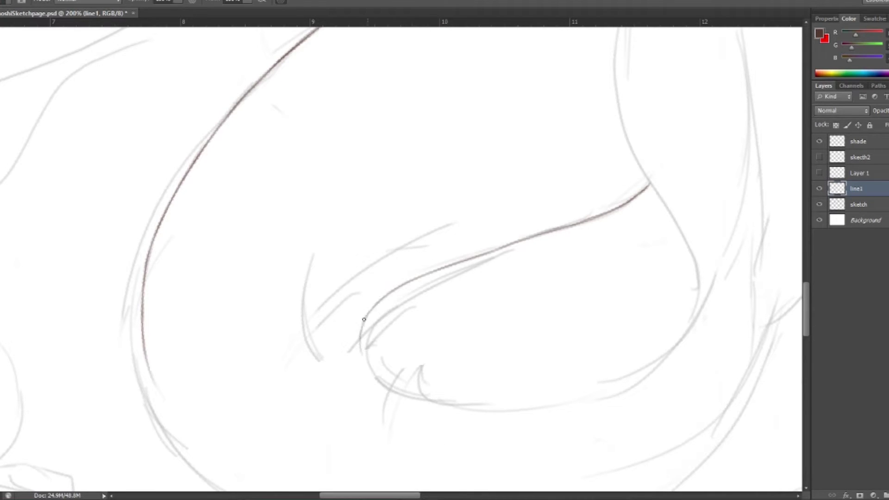
{"action": "left_click_drag", "start_coordinate": [434, 267], "coordinate": [576, 225]}
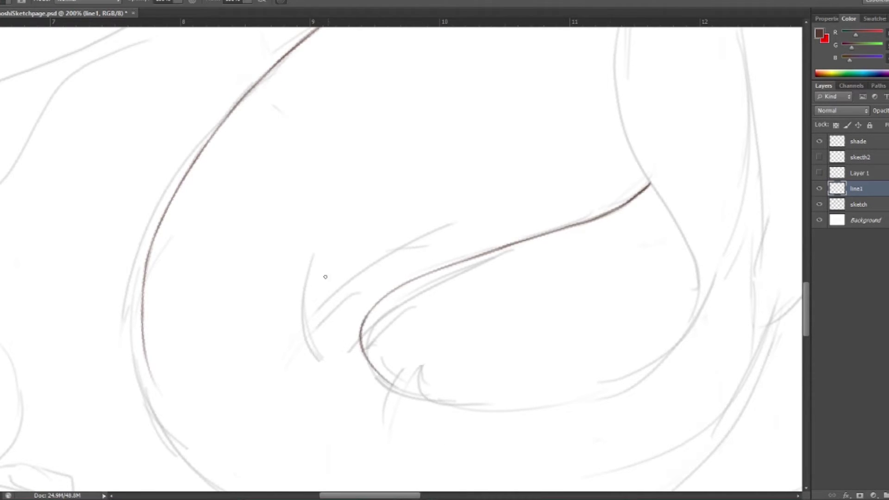
Step: Sketch red guides on skecth2 for the tail's lower coil, its inner edge and the lengthwise stripes
{"action": "left_click_drag", "start_coordinate": [204, 59], "coordinate": [162, 222]}
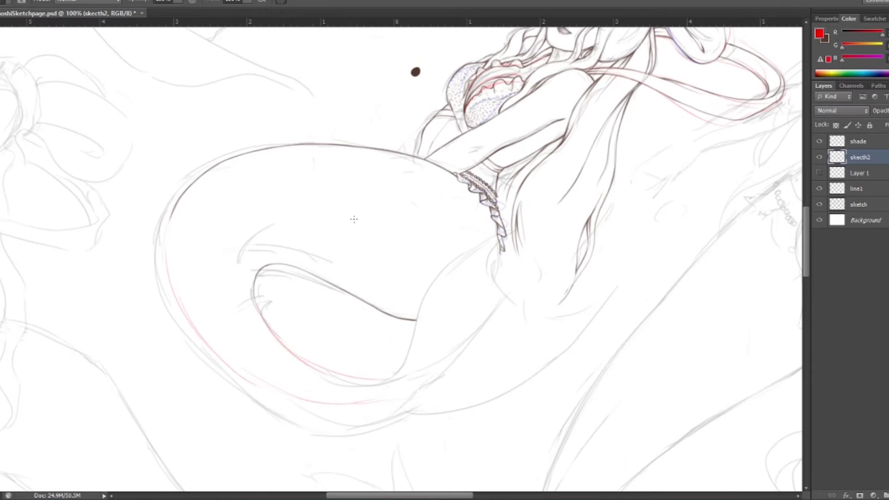
{"action": "left_click_drag", "start_coordinate": [510, 296], "coordinate": [333, 407]}
{"action": "left_click_drag", "start_coordinate": [600, 298], "coordinate": [435, 409]}
{"action": "left_click_drag", "start_coordinate": [498, 233], "coordinate": [395, 399]}
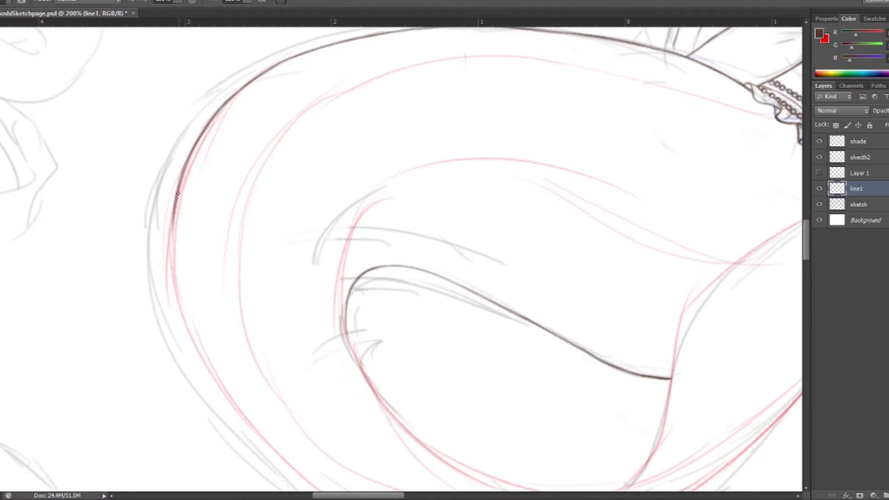
Step: Ink the coil's outer edge, inner edge and stripe around the lower bend on line1 along the red guides
{"action": "left_click_drag", "start_coordinate": [188, 157], "coordinate": [171, 324]}
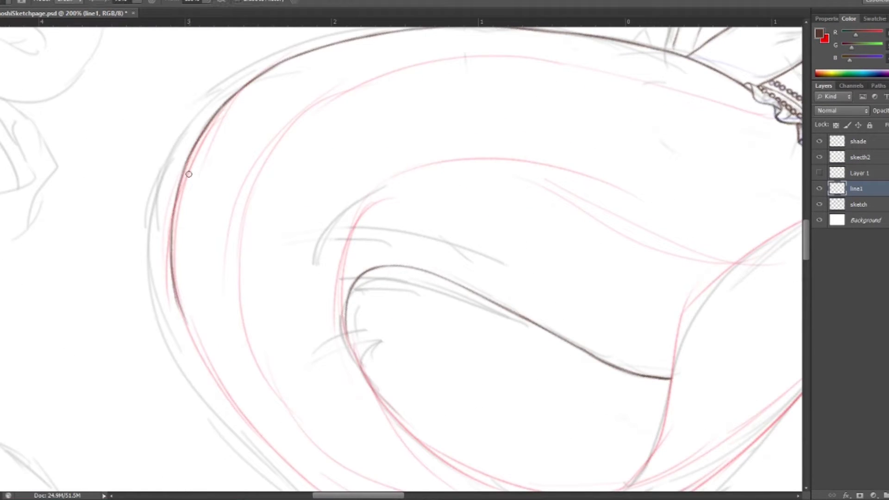
{"action": "left_click_drag", "start_coordinate": [229, 120], "coordinate": [176, 227]}
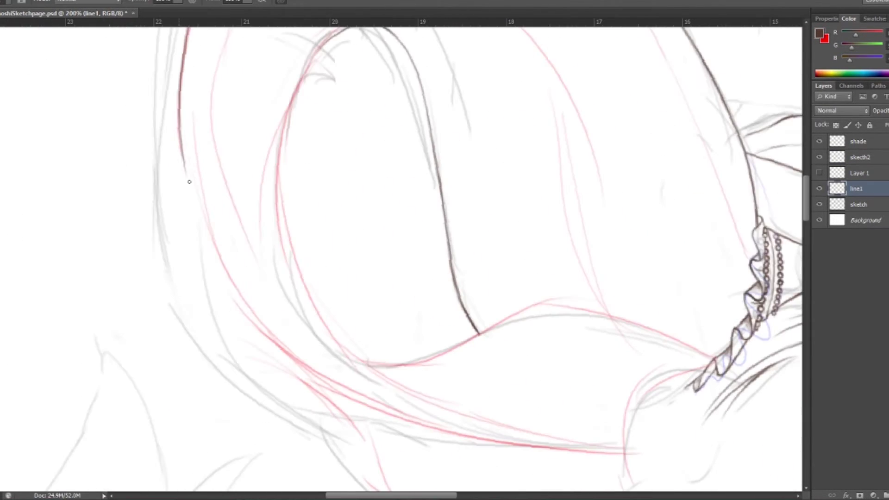
{"action": "left_click_drag", "start_coordinate": [296, 96], "coordinate": [266, 254]}
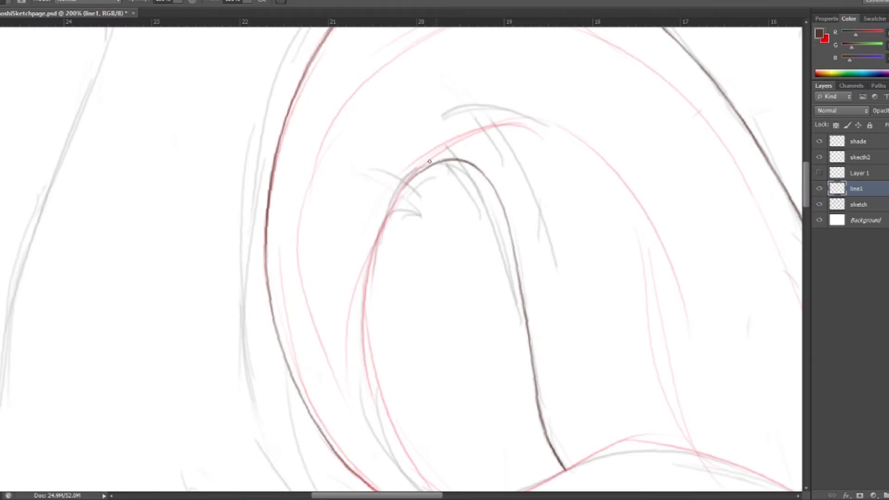
{"action": "left_click_drag", "start_coordinate": [429, 161], "coordinate": [370, 287]}
{"action": "left_click_drag", "start_coordinate": [396, 130], "coordinate": [368, 280]}
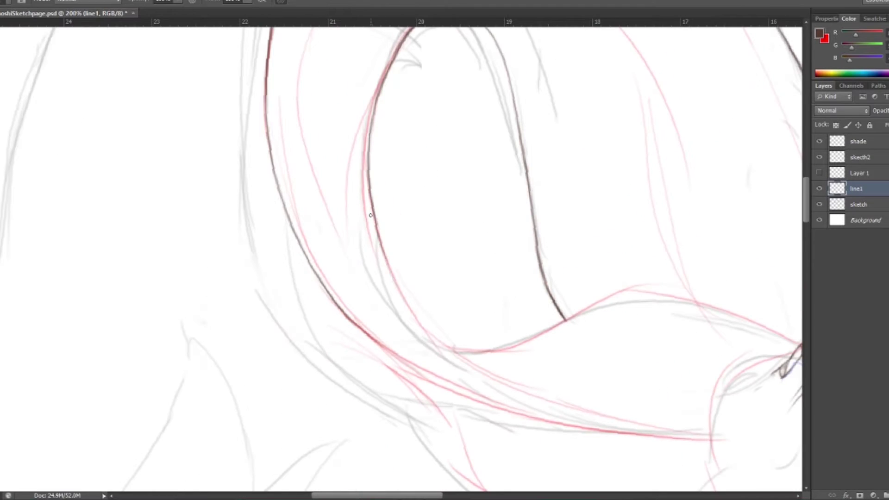
{"action": "left_click_drag", "start_coordinate": [381, 235], "coordinate": [509, 384]}
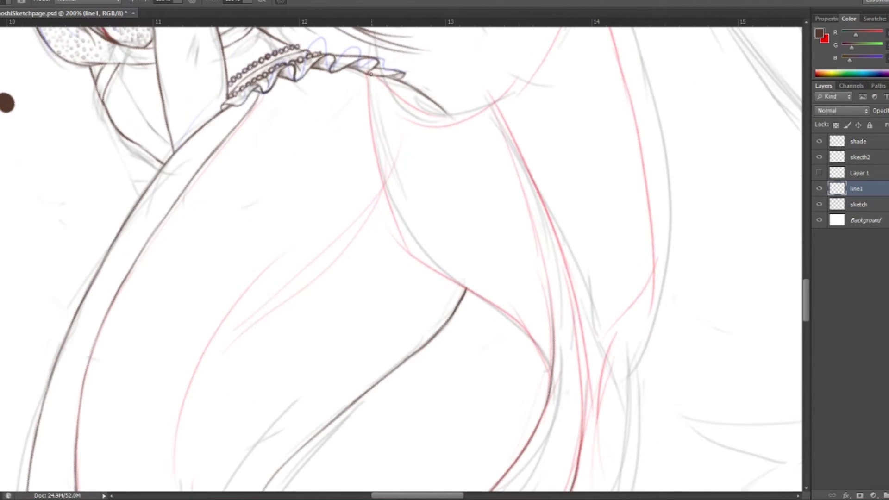
Step: Ink the tail's middle stripe from the end of the waist ruffle into the coil, cleaning up where its strokes join
{"action": "scroll", "coordinate": [371, 73], "scroll_direction": "down", "scroll_amount": 5}
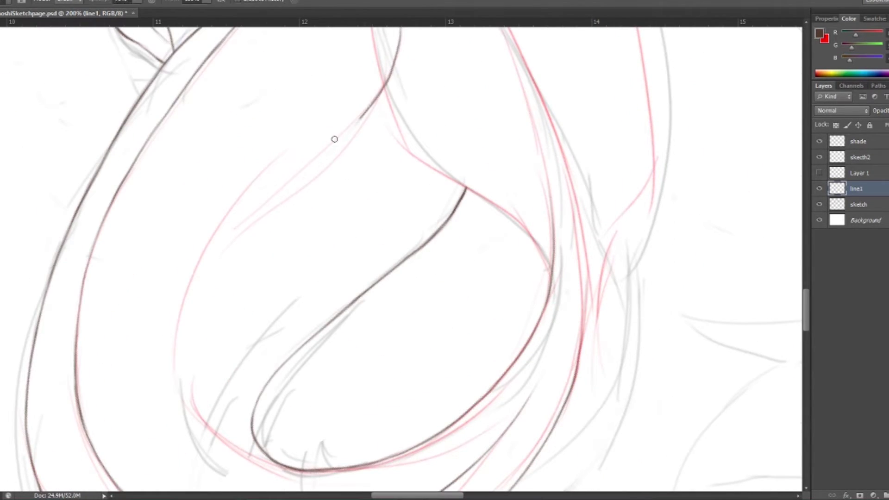
{"action": "left_click_drag", "start_coordinate": [178, 377], "coordinate": [242, 227]}
{"action": "key", "text": "e"}
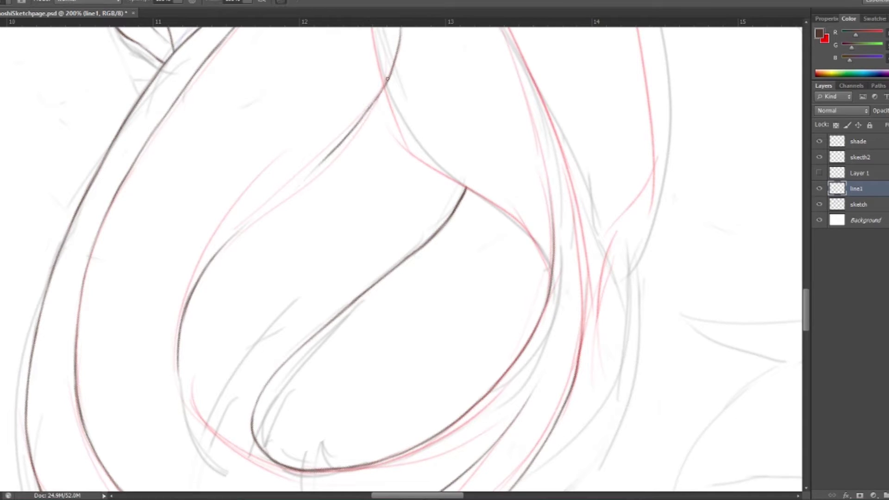
{"action": "key", "text": "ctrl+minus"}
{"action": "key", "text": "ctrl+minus"}
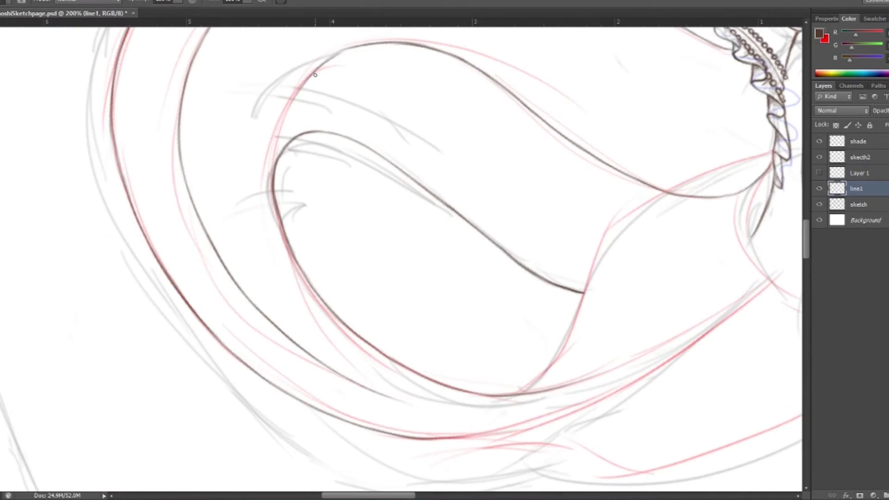
Step: Sketch red guides on skecth2 for a larger, rounder tail coil that rises back behind the waist
{"action": "key", "text": "ctrl+minus"}
{"action": "key", "text": "b"}
{"action": "key", "text": "alt+bracketright"}
{"action": "key", "text": "alt+bracketright"}
{"action": "key", "text": "x"}
{"action": "left_click_drag", "start_coordinate": [238, 281], "coordinate": [398, 258]}
{"action": "mouse_move", "coordinate": [407, 292]}
{"action": "left_mouse_down"}
{"action": "mouse_move", "coordinate": [391, 242]}
{"action": "mouse_move", "coordinate": [333, 278]}
{"action": "mouse_move", "coordinate": [329, 341]}
{"action": "left_mouse_up"}
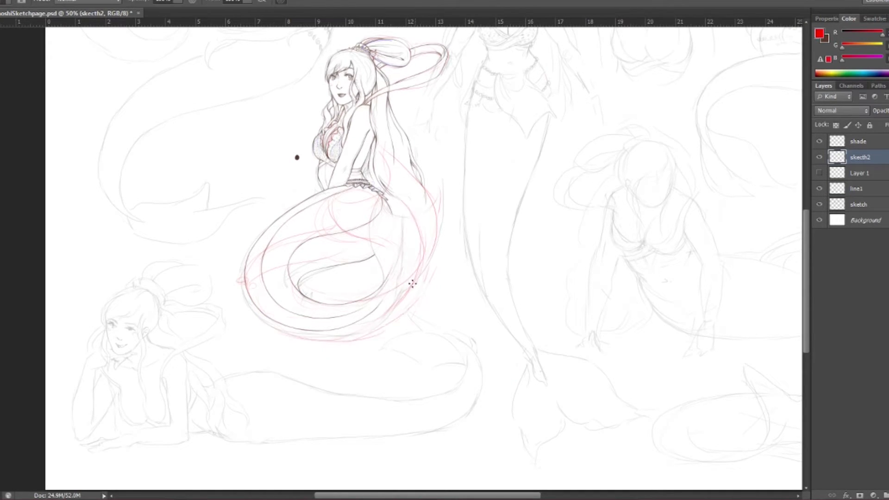
{"action": "left_click_drag", "start_coordinate": [419, 217], "coordinate": [332, 335]}
{"action": "mouse_move", "coordinate": [420, 258]}
{"action": "left_mouse_down"}
{"action": "mouse_move", "coordinate": [307, 258]}
{"action": "mouse_move", "coordinate": [357, 300]}
{"action": "left_mouse_up"}
Step: Erase the inked lower bend of the coil on line1, clearing its outer edge, inner edge and stripe
{"action": "key", "text": "r"}
{"action": "left_click", "coordinate": [819, 188]}
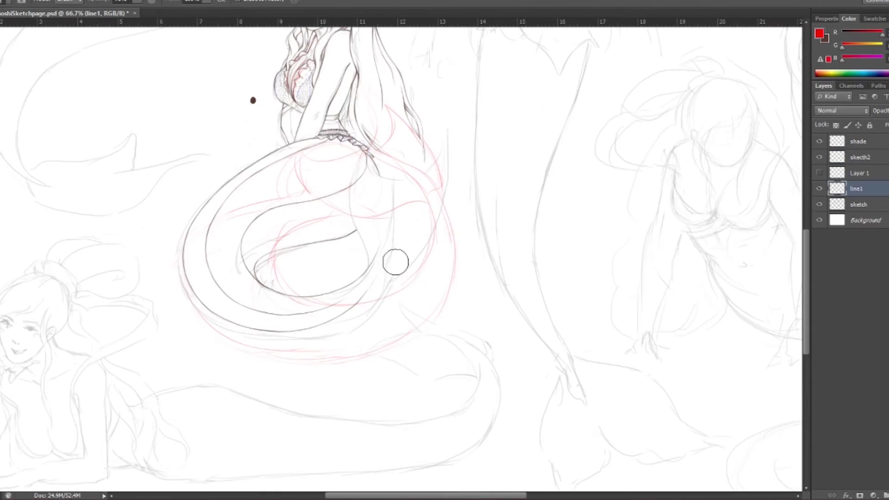
{"action": "key", "text": "ctrl+plus"}
{"action": "right_click", "coordinate": [311, 193]}
{"action": "key", "text": "Escape"}
{"action": "key", "text": "r"}
{"action": "left_click_drag", "start_coordinate": [193, 199], "coordinate": [237, 167]}
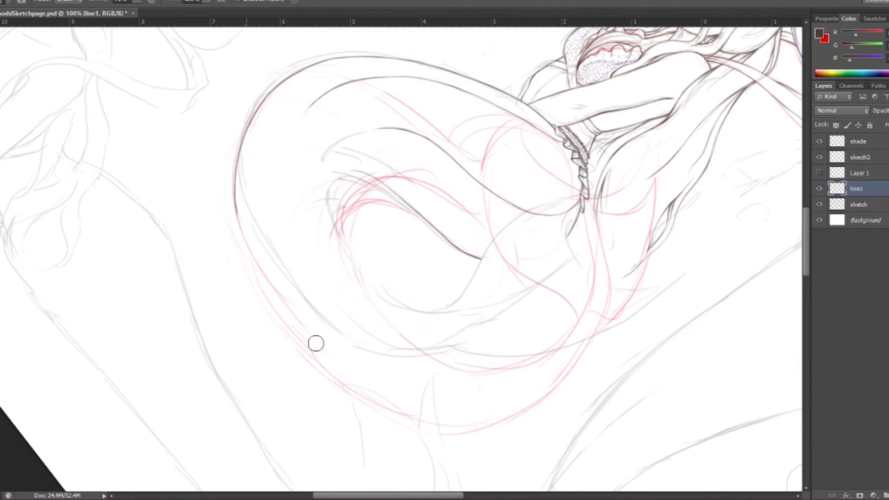
Step: Ink the enlarged coil's outer edge around the bottom and up behind the waist on line1
{"action": "left_click_drag", "start_coordinate": [239, 221], "coordinate": [251, 260]}
{"action": "mouse_move", "coordinate": [245, 197]}
{"action": "left_mouse_down"}
{"action": "mouse_move", "coordinate": [278, 176]}
{"action": "mouse_move", "coordinate": [265, 296]}
{"action": "mouse_move", "coordinate": [279, 347]}
{"action": "mouse_move", "coordinate": [296, 240]}
{"action": "mouse_move", "coordinate": [360, 119]}
{"action": "left_mouse_up"}
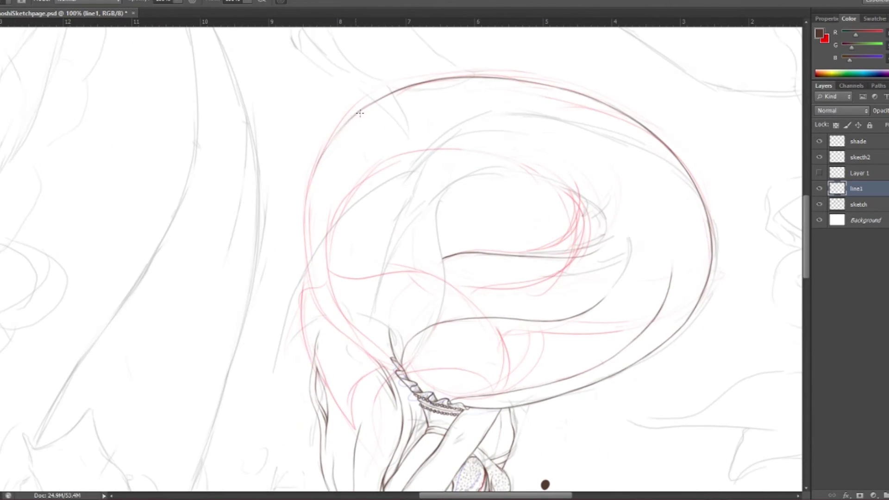
{"action": "left_click_drag", "start_coordinate": [314, 172], "coordinate": [463, 185]}
{"action": "left_click", "coordinate": [879, 155]}
{"action": "left_click", "coordinate": [856, 189]}
{"action": "mouse_move", "coordinate": [370, 208]}
{"action": "left_mouse_down"}
{"action": "mouse_move", "coordinate": [198, 186]}
{"action": "mouse_move", "coordinate": [212, 281]}
{"action": "left_mouse_up"}
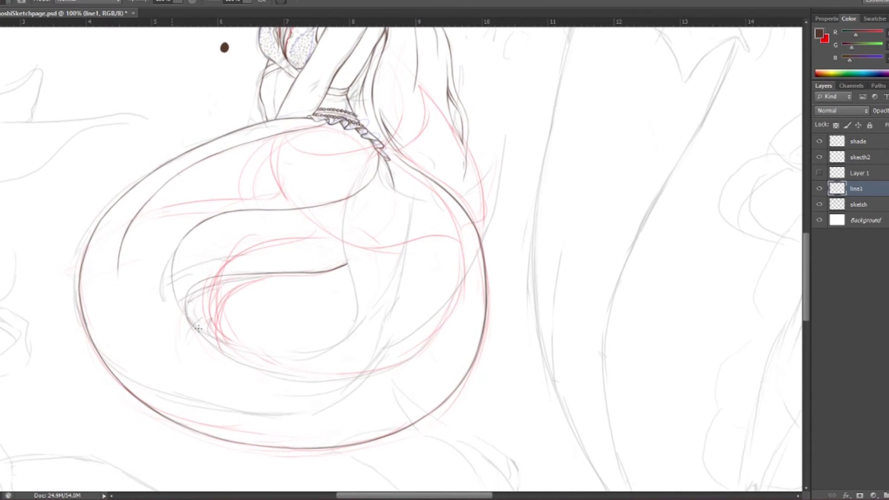
Step: Ink the tail's near edge from the ruffle's end into the coil and extend the stripe around the bend
{"action": "left_click_drag", "start_coordinate": [410, 250], "coordinate": [367, 303]}
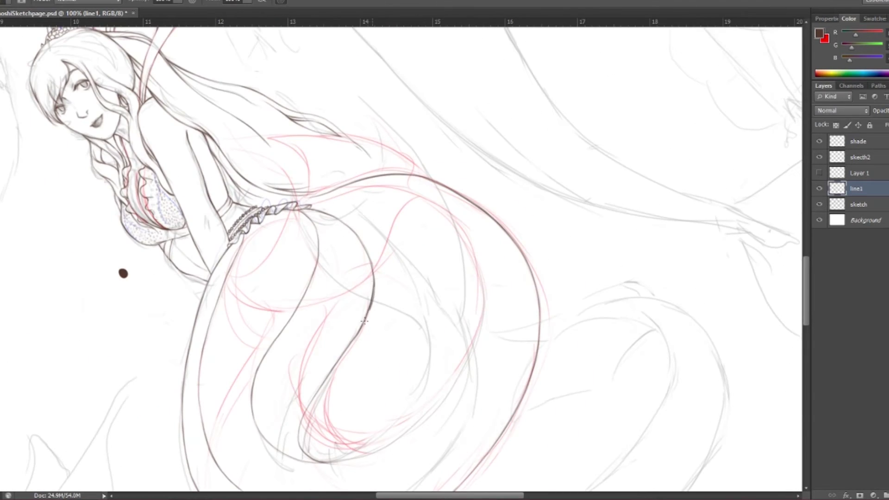
{"action": "mouse_move", "coordinate": [370, 233]}
{"action": "left_mouse_down"}
{"action": "mouse_move", "coordinate": [590, 373]}
{"action": "mouse_move", "coordinate": [256, 200]}
{"action": "left_mouse_up"}
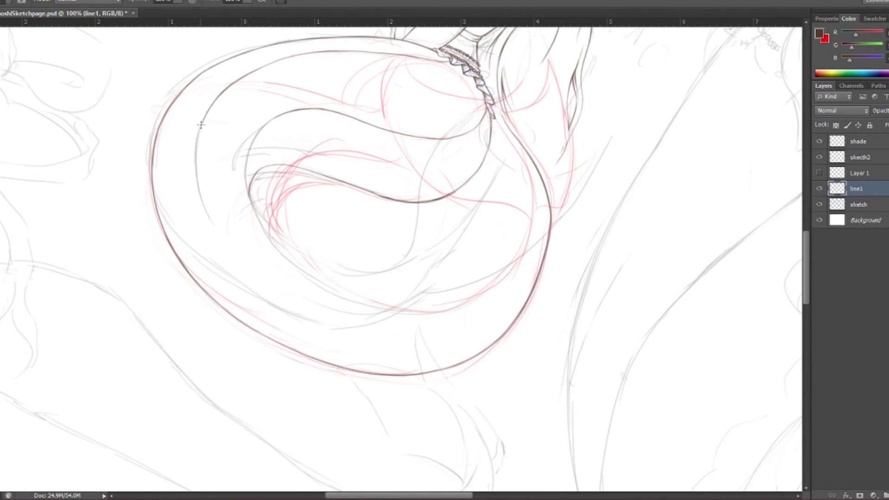
{"action": "mouse_move", "coordinate": [198, 147]}
{"action": "left_mouse_down"}
{"action": "mouse_move", "coordinate": [223, 184]}
{"action": "mouse_move", "coordinate": [302, 169]}
{"action": "left_mouse_up"}
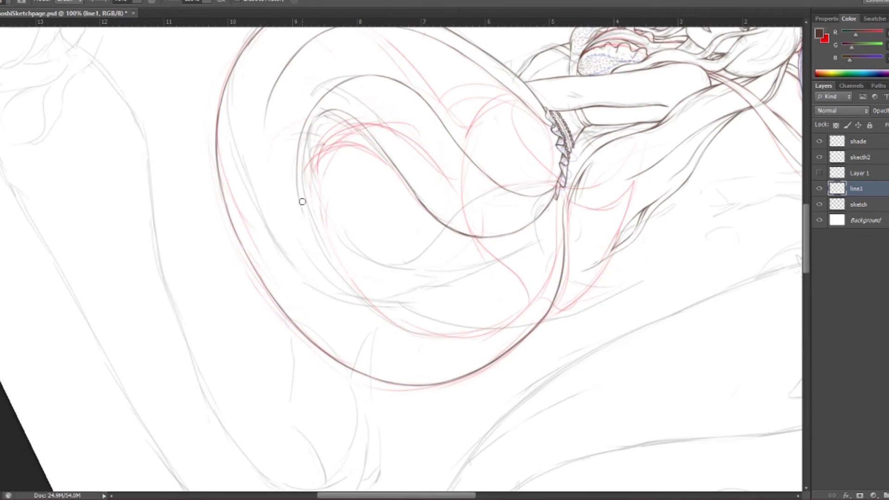
{"action": "mouse_move", "coordinate": [262, 142]}
{"action": "left_mouse_down"}
{"action": "mouse_move", "coordinate": [402, 246]}
{"action": "mouse_move", "coordinate": [307, 236]}
{"action": "mouse_move", "coordinate": [324, 246]}
{"action": "mouse_move", "coordinate": [387, 237]}
{"action": "mouse_move", "coordinate": [366, 221]}
{"action": "left_mouse_up"}
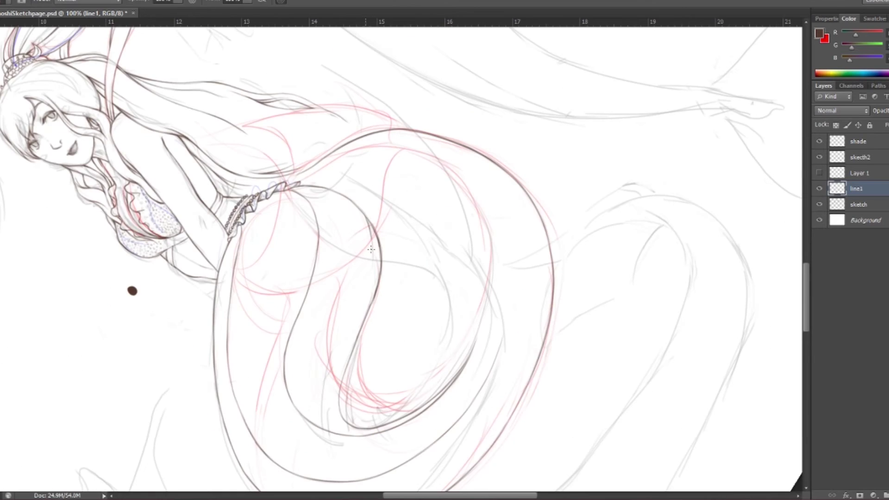
Step: Undo the last stroke and ink the coil's inner edge around the opening and up toward the waist on line1
{"action": "key", "text": "ctrl+z"}
{"action": "mouse_move", "coordinate": [361, 312]}
{"action": "left_mouse_down"}
{"action": "mouse_move", "coordinate": [335, 415]}
{"action": "mouse_move", "coordinate": [383, 135]}
{"action": "left_mouse_up"}
{"action": "mouse_move", "coordinate": [327, 180]}
{"action": "left_mouse_down"}
{"action": "mouse_move", "coordinate": [482, 289]}
{"action": "mouse_move", "coordinate": [299, 271]}
{"action": "mouse_move", "coordinate": [385, 190]}
{"action": "mouse_move", "coordinate": [463, 204]}
{"action": "left_mouse_up"}
{"action": "key", "text": "e"}
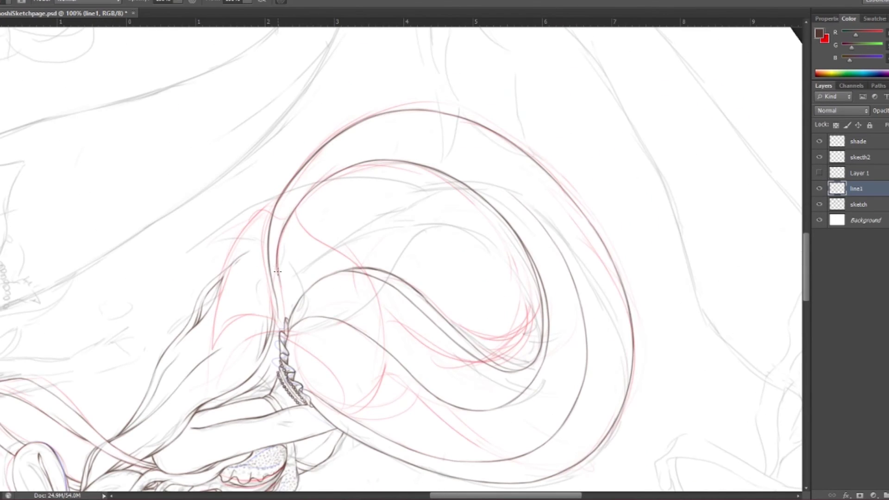
Step: Fine-tune the coil's inner curves and rough in a ruffled fin in red on the coil's outer side on skecth2
{"action": "key", "text": "ctrl+t"}
{"action": "key", "text": "alt+i"}
{"action": "key", "text": "Escape"}
{"action": "left_click_drag", "start_coordinate": [524, 217], "coordinate": [532, 228]}
{"action": "key", "text": "Return"}
{"action": "left_click_drag", "start_coordinate": [336, 264], "coordinate": [289, 310]}
{"action": "key", "text": "b"}
{"action": "left_click_drag", "start_coordinate": [316, 350], "coordinate": [288, 234]}
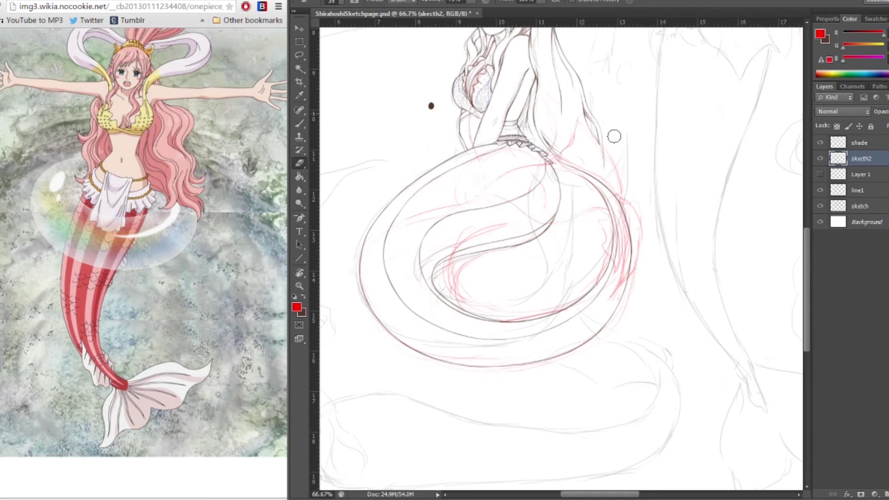
Step: Add a layer named Line2 above line1 and ink the outer fin's wavy outline and folds on it
{"action": "left_click", "coordinate": [857, 174]}
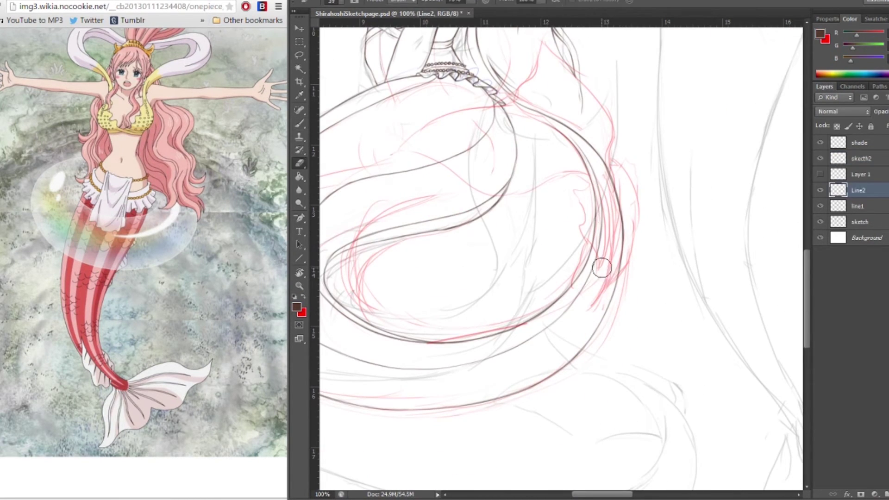
{"action": "left_click_drag", "start_coordinate": [616, 189], "coordinate": [606, 261]}
{"action": "left_click_drag", "start_coordinate": [600, 294], "coordinate": [620, 181]}
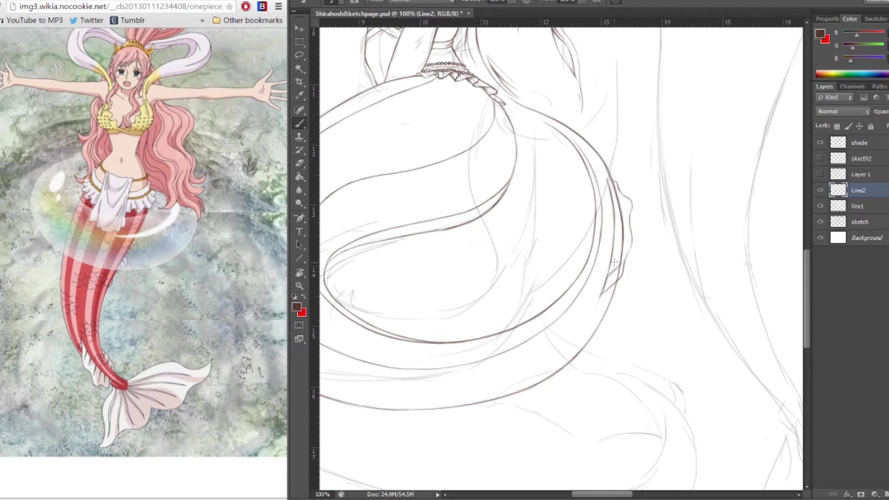
{"action": "key", "text": "ctrl+plus"}
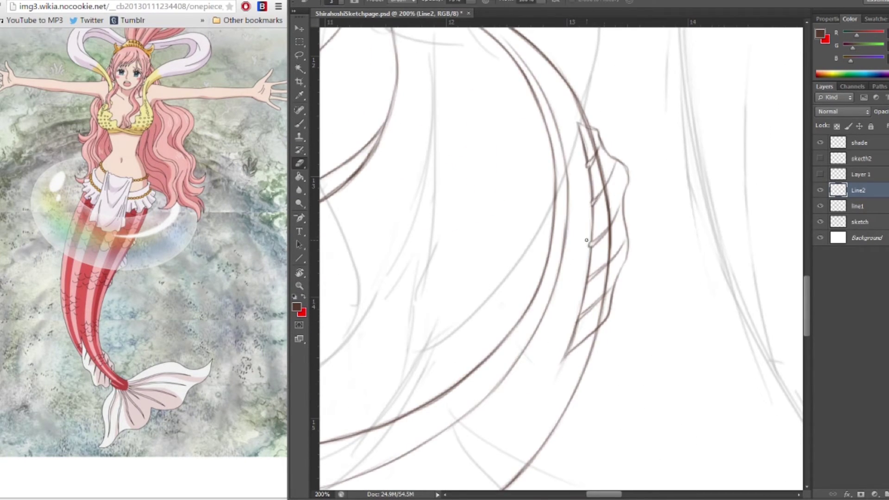
Step: Show skecth2, rough in a small inner-side fin in red, and erase the tail edge crossing the outer fin on line1
{"action": "left_click", "coordinate": [861, 159]}
{"action": "left_click", "coordinate": [820, 158]}
{"action": "key", "text": "x"}
{"action": "right_click", "coordinate": [548, 189], "text": "ctrl+alt"}
{"action": "key", "text": "x"}
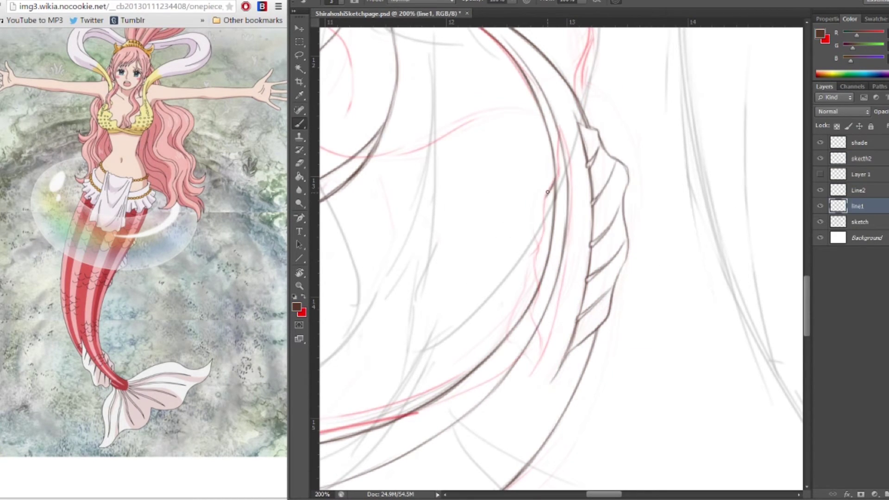
Step: Ink the small ruffled fin with its folds along the coil's inner edge, following the red guide
{"action": "right_click", "coordinate": [620, 97], "text": "ctrl+alt"}
{"action": "key", "text": "Escape"}
{"action": "left_click", "coordinate": [583, 299], "text": "alt"}
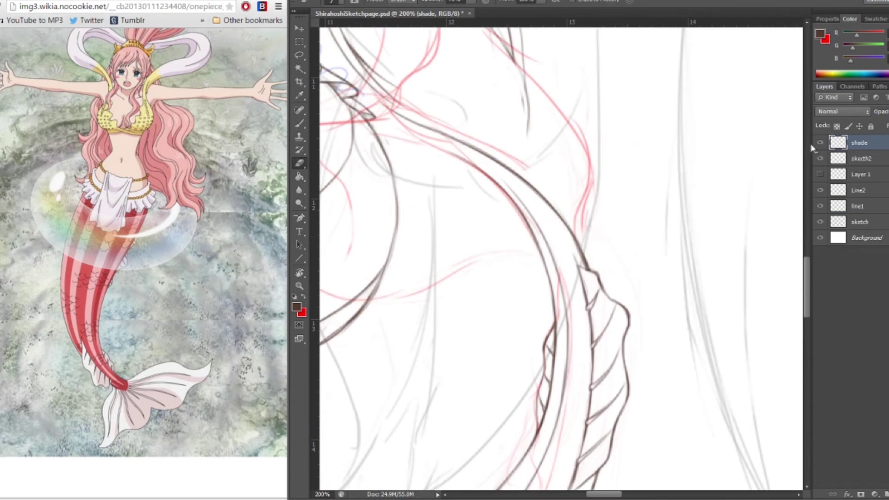
{"action": "left_click", "coordinate": [470, 307], "text": "alt"}
{"action": "left_click", "coordinate": [367, 29], "text": "alt"}
{"action": "left_click", "coordinate": [671, 290]}
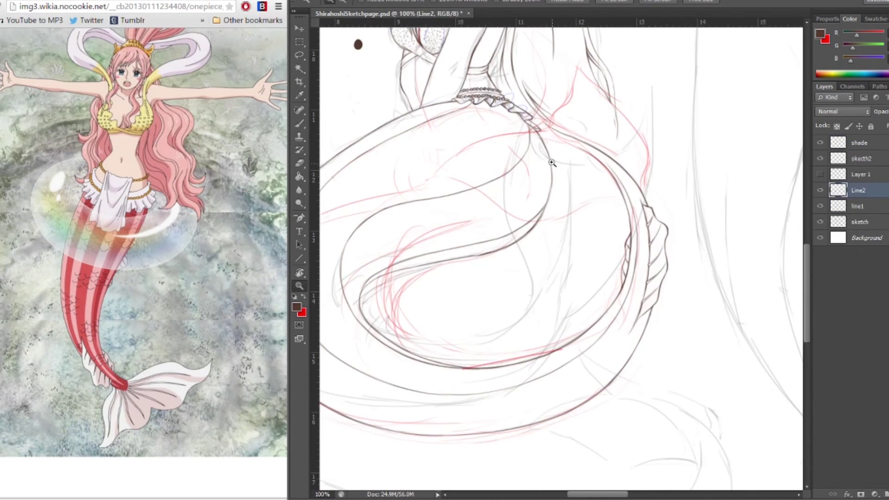
Step: Ink the large tail fin's outline over the coil's upper end on Line2, following the red guide
{"action": "right_click", "coordinate": [593, 232], "text": "ctrl+alt"}
{"action": "key", "text": "b"}
{"action": "mouse_move", "coordinate": [593, 233]}
{"action": "left_mouse_down"}
{"action": "mouse_move", "coordinate": [573, 219]}
{"action": "mouse_move", "coordinate": [564, 229]}
{"action": "left_mouse_up"}
{"action": "left_click_drag", "start_coordinate": [505, 285], "coordinate": [632, 200]}
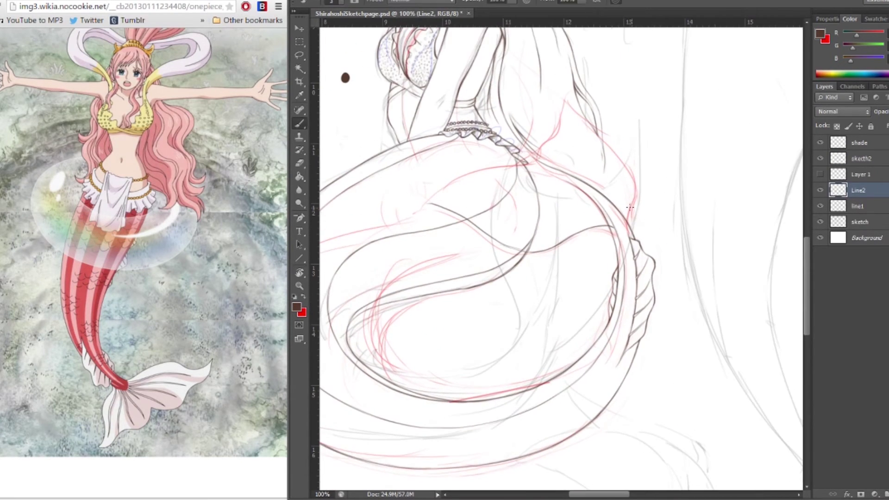
{"action": "mouse_move", "coordinate": [437, 207]}
{"action": "left_mouse_down"}
{"action": "mouse_move", "coordinate": [423, 323]}
{"action": "mouse_move", "coordinate": [411, 216]}
{"action": "left_mouse_up"}
{"action": "key", "text": "e"}
{"action": "key", "text": "b"}
{"action": "left_click_drag", "start_coordinate": [530, 162], "coordinate": [575, 186]}
{"action": "left_click_drag", "start_coordinate": [550, 128], "coordinate": [569, 132]}
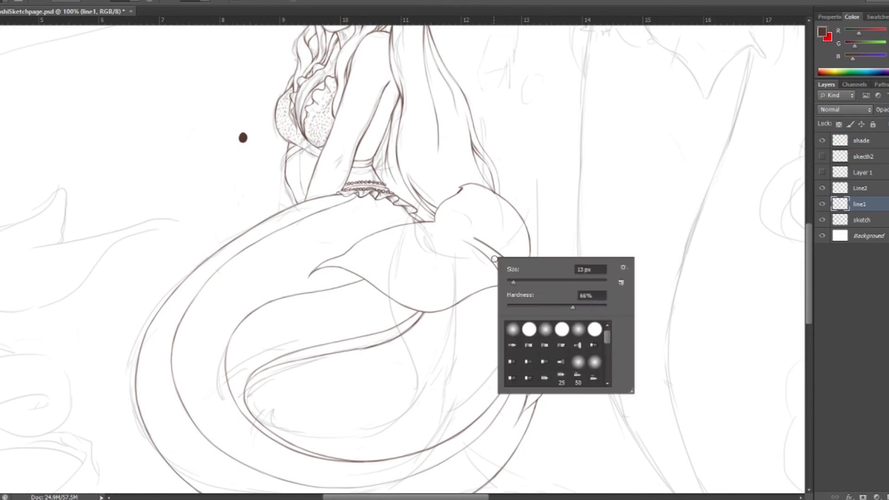
Step: Rough in the pointed tip of the tail fin's upper lobe in red on Layer 1 and return to Line2 for inking
{"action": "key", "text": "Return"}
{"action": "key", "text": "alt+bracketright"}
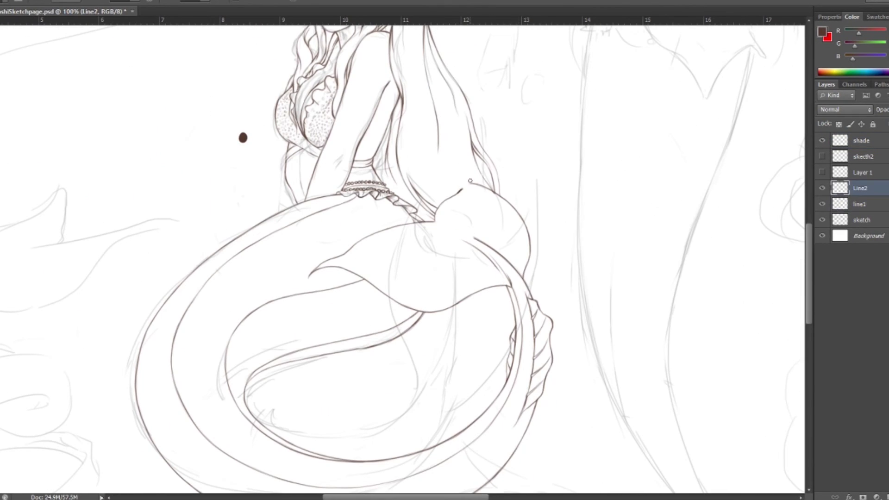
{"action": "key", "text": "x"}
{"action": "key", "text": "alt+bracketright"}
{"action": "left_click_drag", "start_coordinate": [470, 176], "coordinate": [455, 197]}
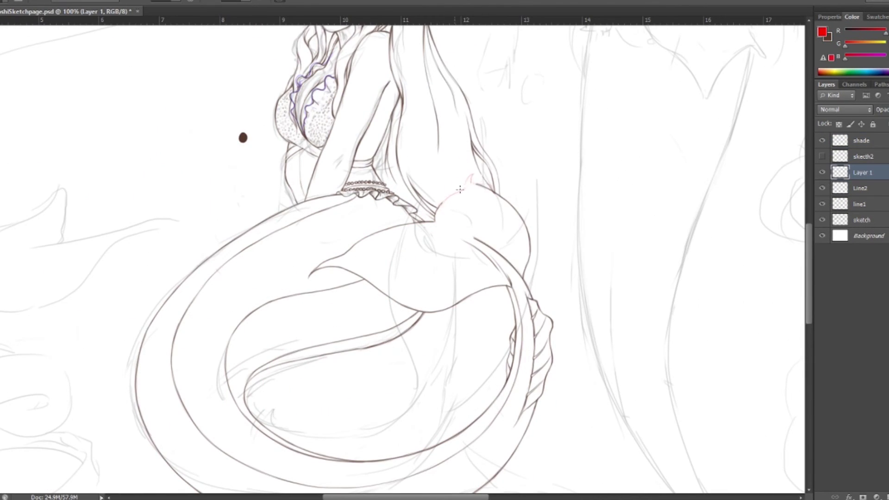
{"action": "key", "text": "alt+bracketleft"}
{"action": "key", "text": "x"}
{"action": "right_click", "coordinate": [312, 280]}
{"action": "key", "text": "Return"}
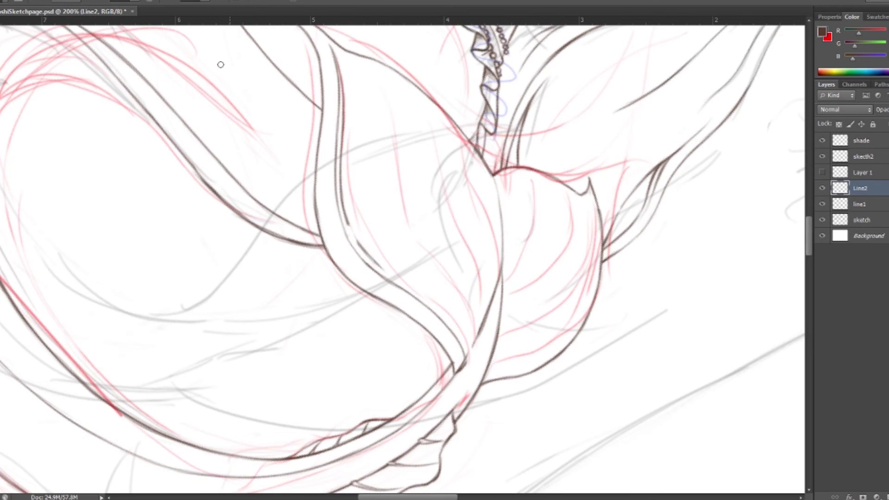
Step: Ink a second contour just inside the tail fin's lower edge and along its upper lobe's outer edge
{"action": "left_click_drag", "start_coordinate": [343, 197], "coordinate": [370, 266]}
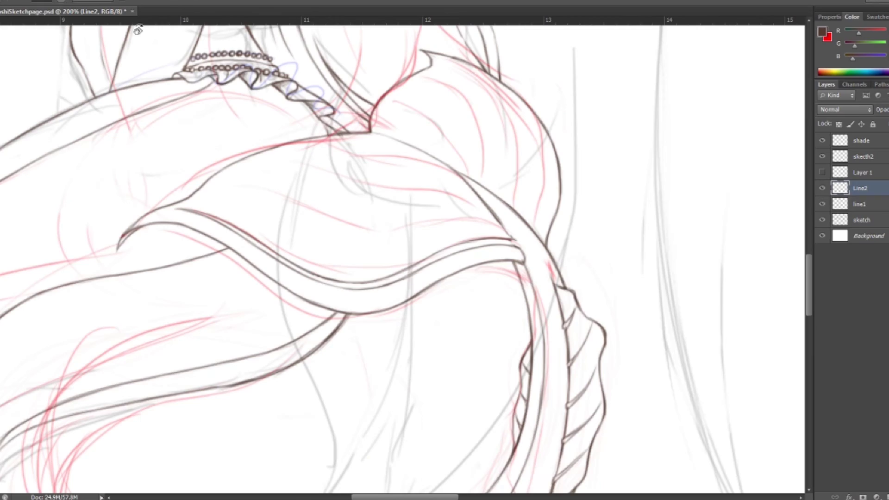
{"action": "left_click_drag", "start_coordinate": [533, 121], "coordinate": [481, 76]}
{"action": "left_click_drag", "start_coordinate": [541, 211], "coordinate": [550, 172]}
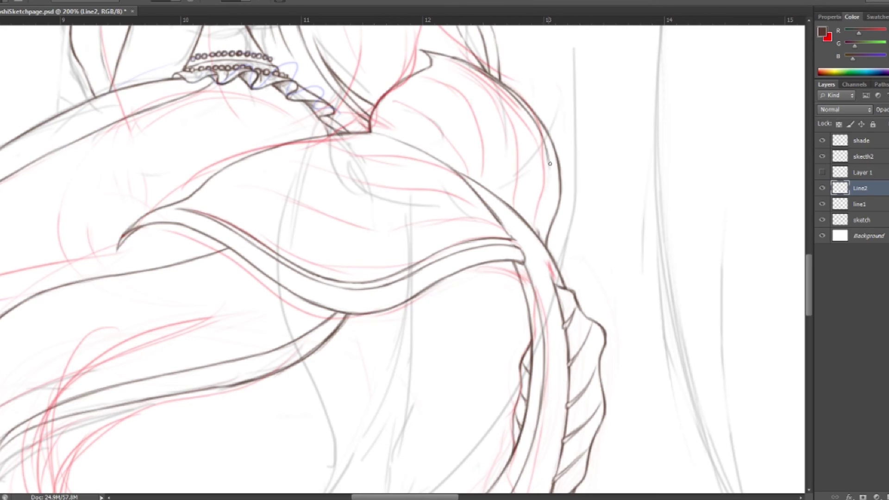
{"action": "key", "text": "ctrl+comma"}
{"action": "left_click_drag", "start_coordinate": [524, 113], "coordinate": [549, 191]}
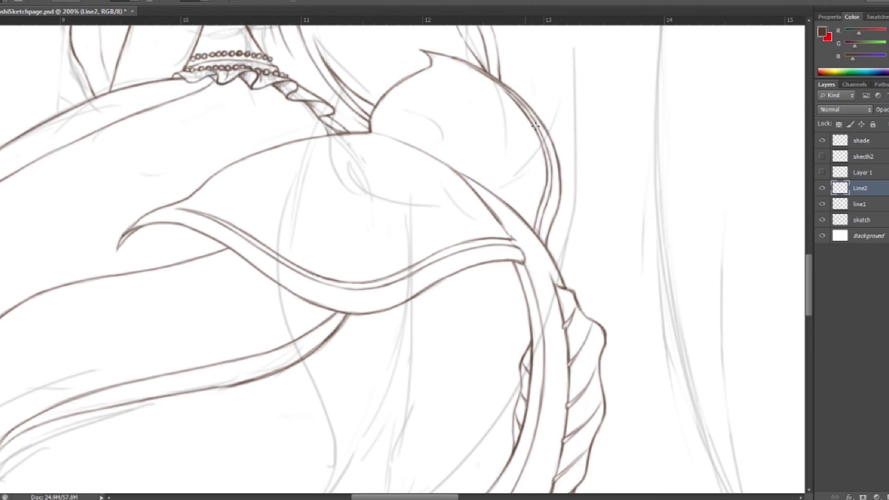
Step: Ink the long curved fold lines across both lobes of the tail fin on Line2, converging at its base
{"action": "key", "text": "ctrl+minus"}
{"action": "key", "text": "ctrl+minus"}
{"action": "left_click", "coordinate": [344, 310]}
{"action": "left_click", "coordinate": [343, 309]}
{"action": "key", "text": "ctrl+comma"}
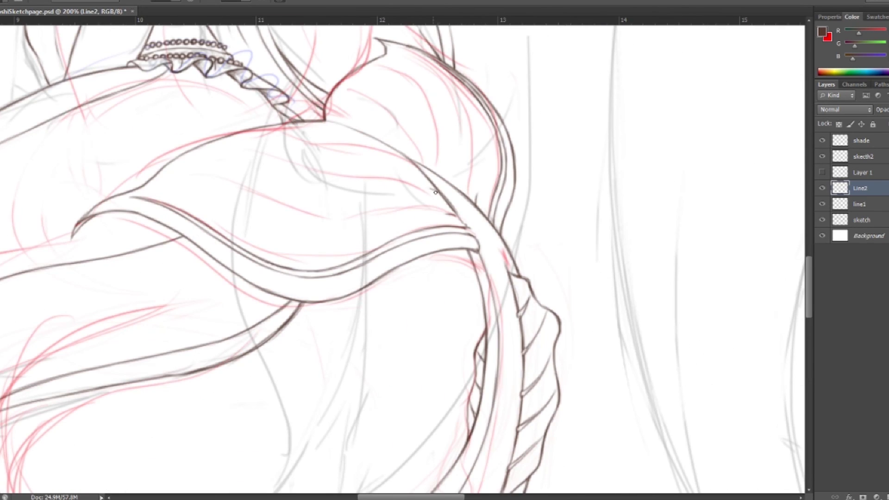
{"action": "left_click_drag", "start_coordinate": [345, 90], "coordinate": [422, 159]}
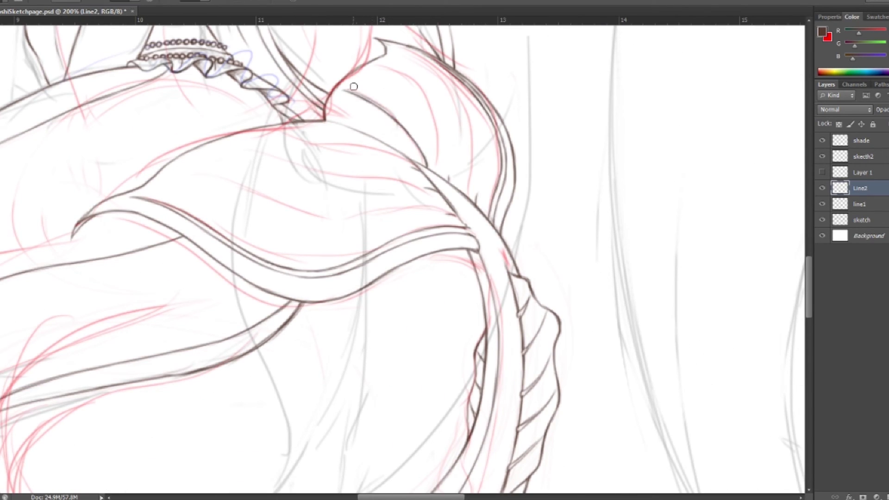
{"action": "left_click_drag", "start_coordinate": [375, 65], "coordinate": [450, 180]}
{"action": "mouse_move", "coordinate": [241, 140]}
{"action": "left_mouse_down"}
{"action": "mouse_move", "coordinate": [360, 179]}
{"action": "mouse_move", "coordinate": [428, 189]}
{"action": "left_mouse_up"}
{"action": "mouse_move", "coordinate": [192, 173]}
{"action": "left_mouse_down"}
{"action": "mouse_move", "coordinate": [350, 220]}
{"action": "mouse_move", "coordinate": [368, 217]}
{"action": "left_mouse_up"}
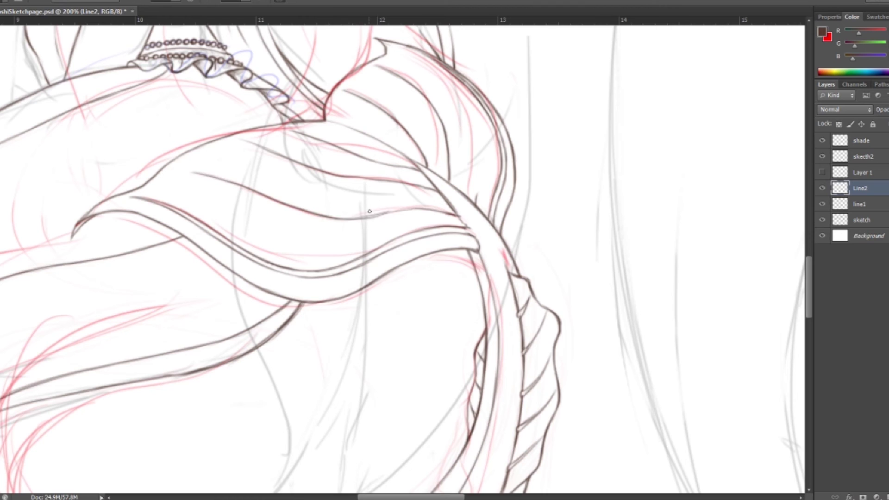
{"action": "left_click_drag", "start_coordinate": [442, 72], "coordinate": [480, 204]}
{"action": "left_click_drag", "start_coordinate": [410, 52], "coordinate": [453, 83]}
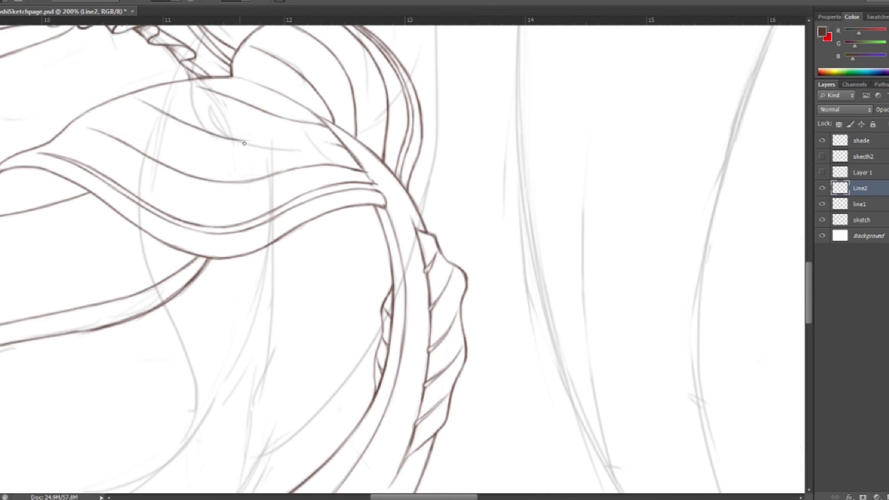
{"action": "left_click_drag", "start_coordinate": [224, 139], "coordinate": [343, 149]}
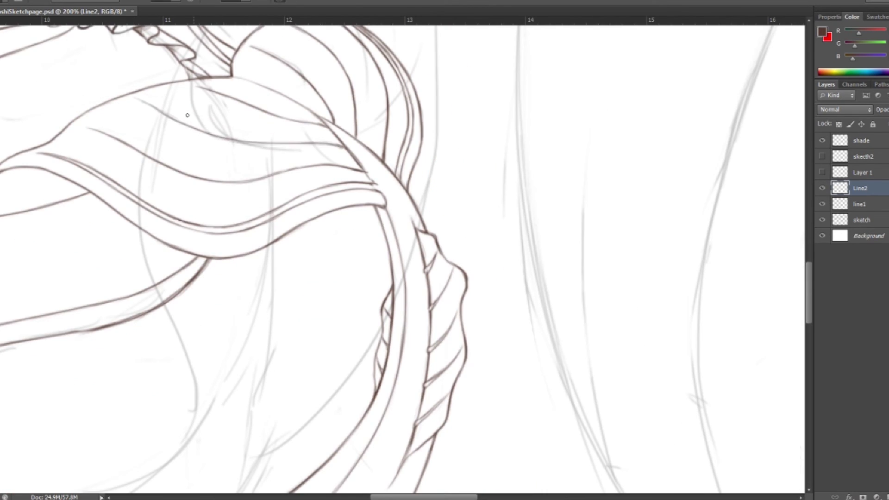
Step: Accent the upper lobe's outer folds on the shade layer and double the remaining fin fold lines on Line2
{"action": "scroll", "coordinate": [369, 290], "scroll_direction": "up", "scroll_amount": 3}
{"action": "key", "text": "alt+bracketright"}
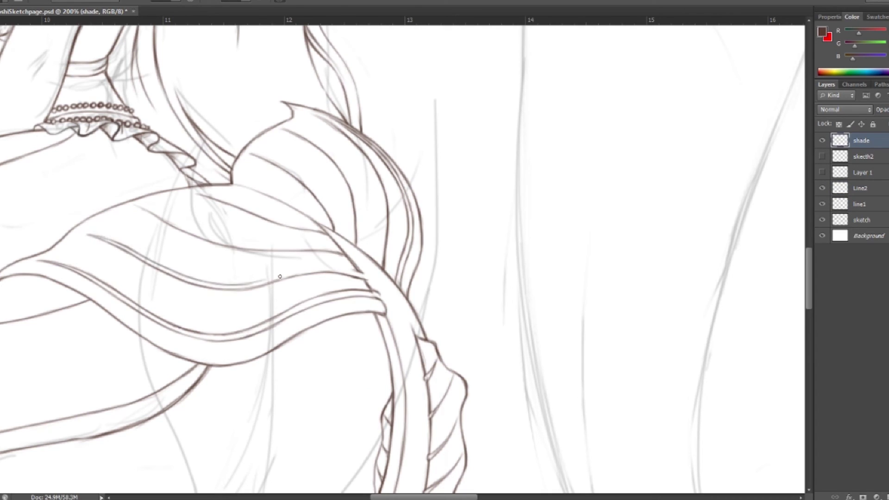
{"action": "left_click_drag", "start_coordinate": [356, 152], "coordinate": [377, 186]}
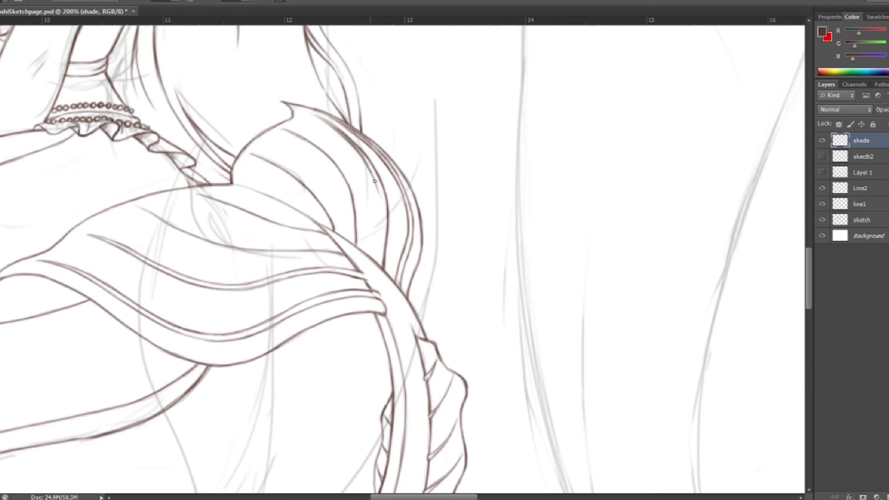
{"action": "left_click_drag", "start_coordinate": [379, 250], "coordinate": [382, 265]}
{"action": "left_click", "coordinate": [858, 189]}
{"action": "left_click_drag", "start_coordinate": [145, 209], "coordinate": [317, 246]}
{"action": "left_click_drag", "start_coordinate": [345, 191], "coordinate": [352, 243]}
{"action": "left_click_drag", "start_coordinate": [197, 192], "coordinate": [277, 221]}
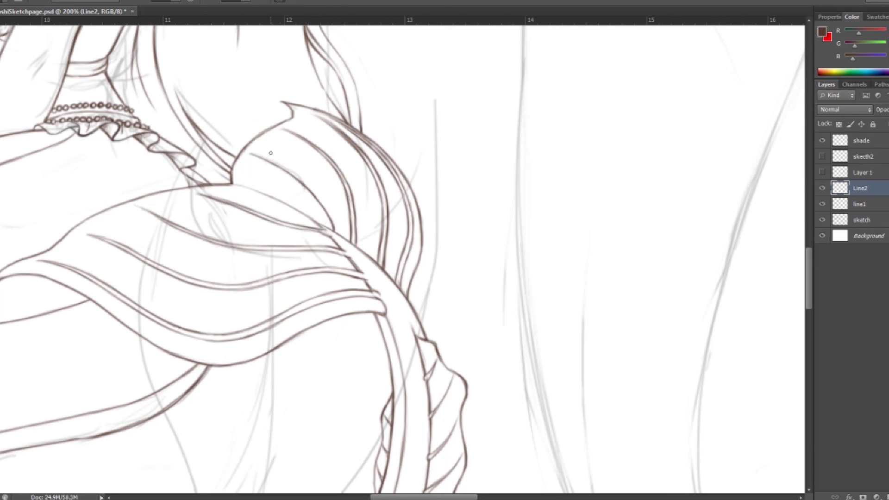
Step: Merge Line2 into line1 and ink the small curled folds hanging beneath the tail fin, following the red guide on skecth2
{"action": "key", "text": "ctrl+0"}
{"action": "left_click", "coordinate": [821, 156]}
{"action": "key", "text": "ctrl+plus"}
{"action": "key", "text": "ctrl+plus"}
{"action": "key", "text": "ctrl+plus"}
{"action": "key", "text": "ctrl+plus"}
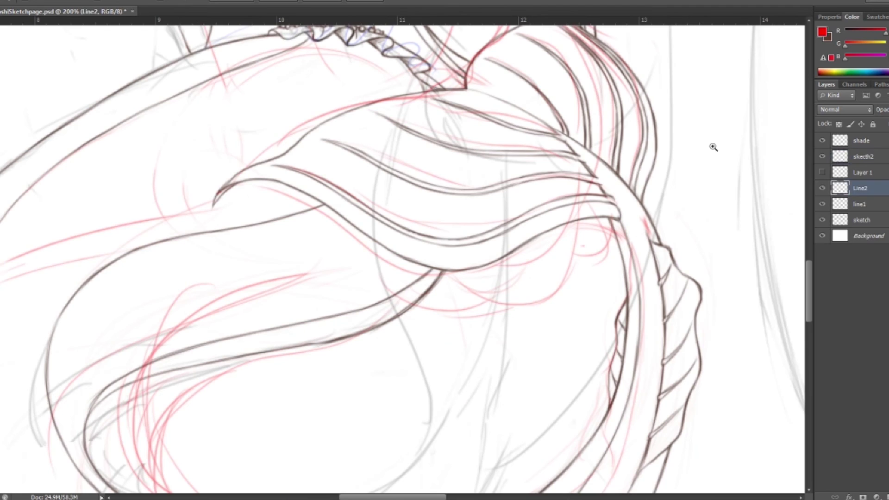
{"action": "key", "text": "ctrl+e"}
{"action": "mouse_move", "coordinate": [582, 227]}
{"action": "left_mouse_down"}
{"action": "mouse_move", "coordinate": [504, 301]}
{"action": "mouse_move", "coordinate": [486, 276]}
{"action": "left_mouse_up"}
{"action": "left_click_drag", "start_coordinate": [606, 246], "coordinate": [504, 278]}
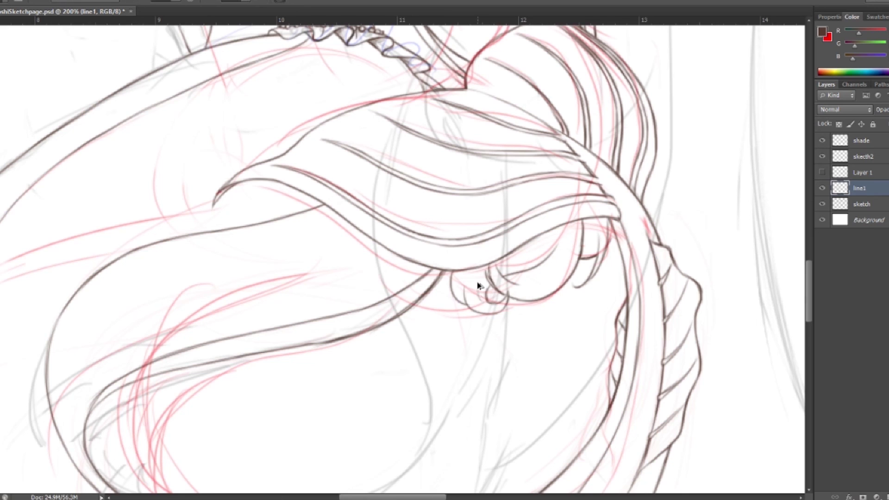
{"action": "key", "text": "z"}
{"action": "left_click", "coordinate": [406, 267], "text": "alt"}
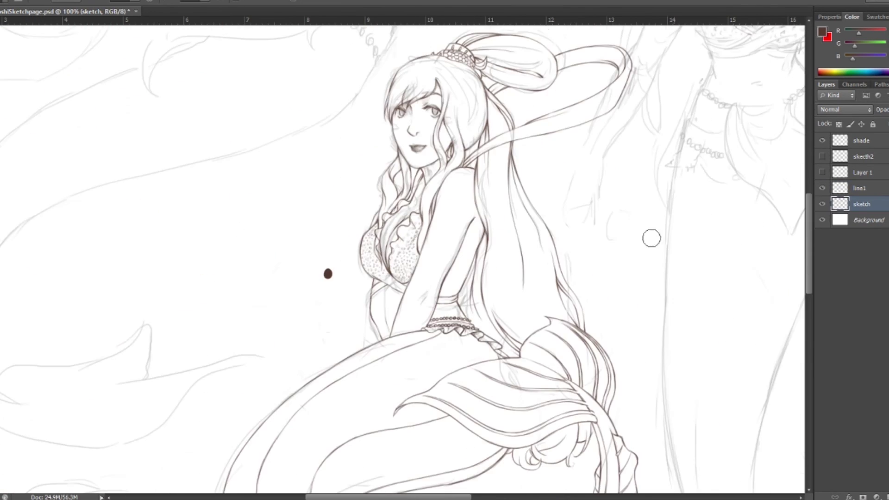